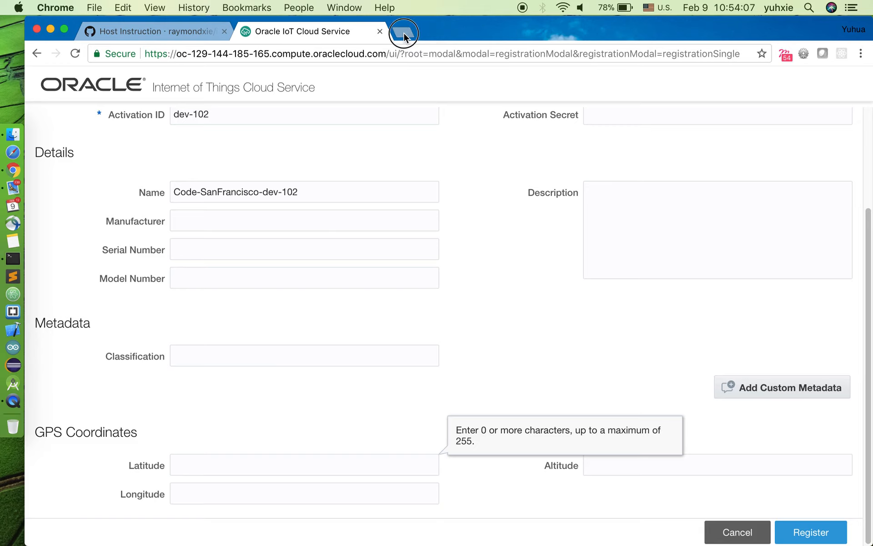
# Step: Open maps.google.com in a new tab and bring the area west of Walnut Creek into view
pyautogui.click(403, 32)
pyautogui.write('maps.google.com')
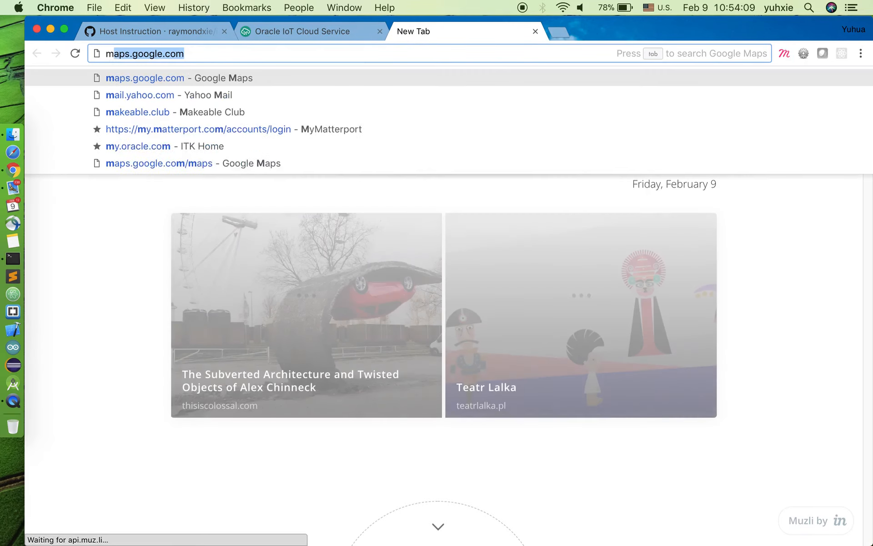
pyautogui.press('Return')
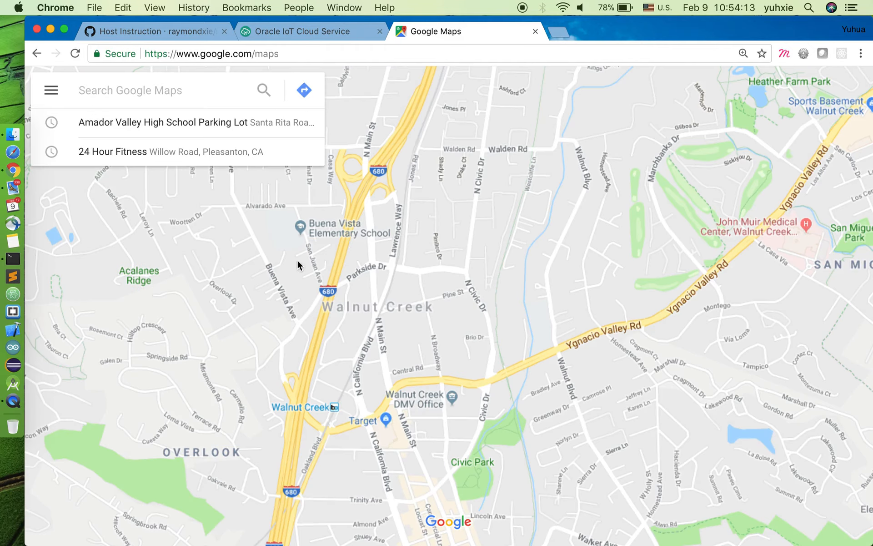
pyautogui.scroll(5, 297, 261)
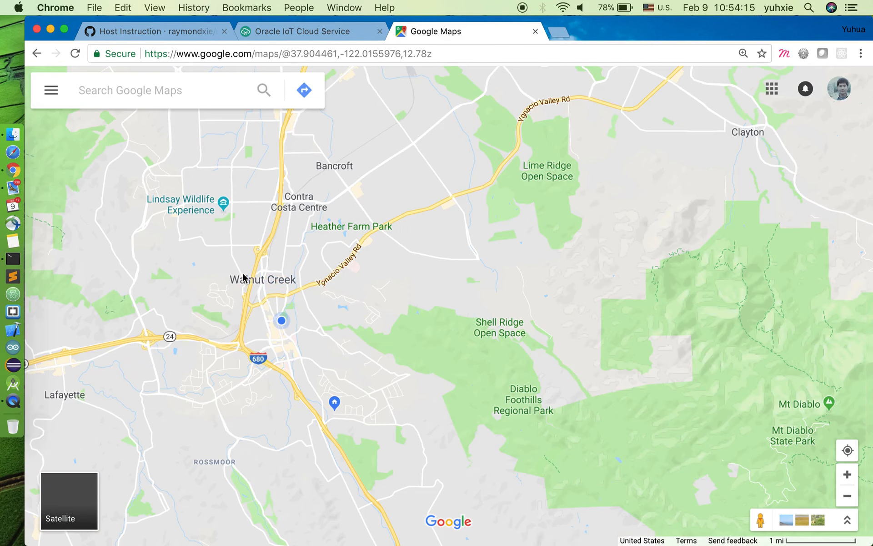
pyautogui.moveTo(245, 273); pyautogui.dragTo(614, 266)
pyautogui.scroll(-3, 280, 312)
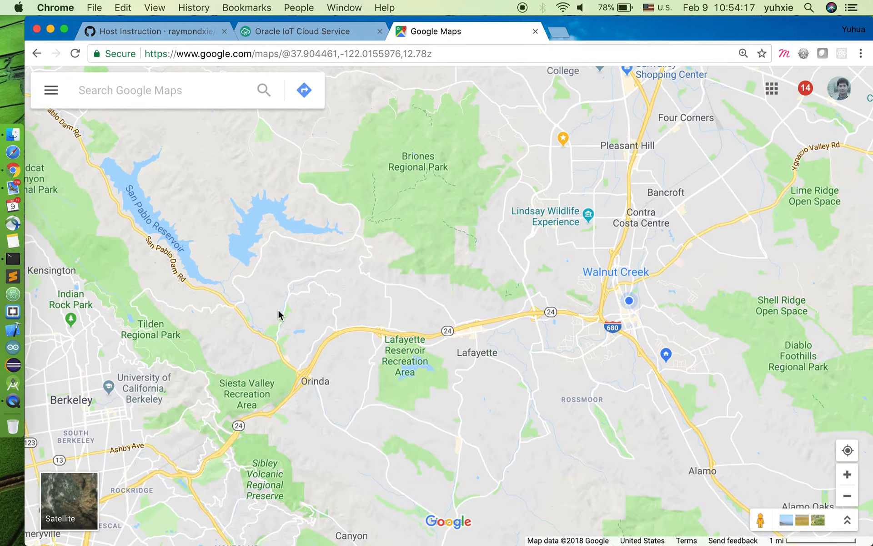
# Step: Search the map for "san fr" and choose the suggested San Francisco Marriott Marquis
pyautogui.click(185, 92)
pyautogui.write('san fr')
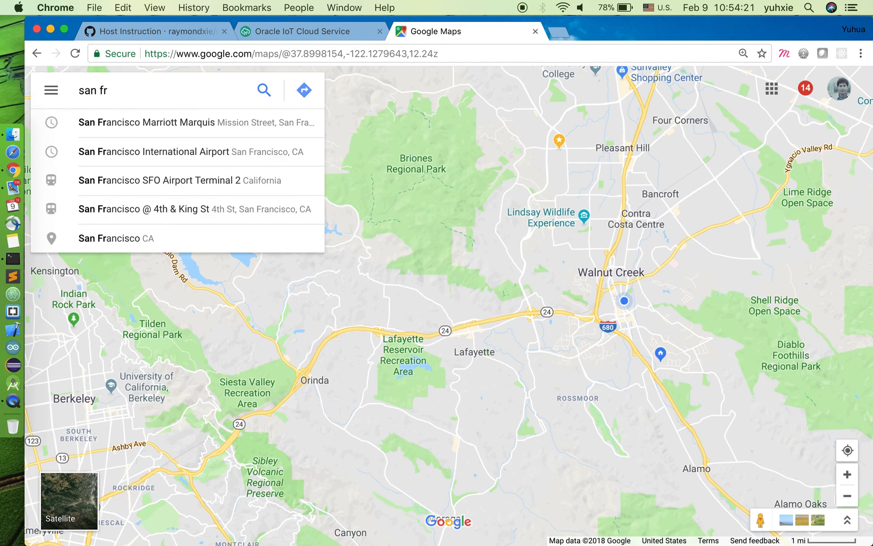
pyautogui.press('Down')
pyautogui.press('Return')
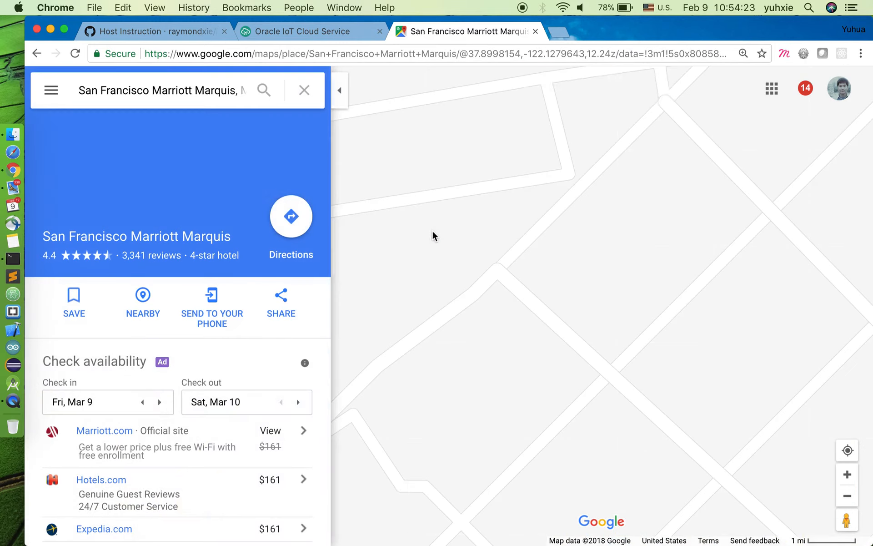
# Step: Clear the hotel search and pin a point beside Howard St near Moscone Center South to get its coordinates
pyautogui.click(304, 90)
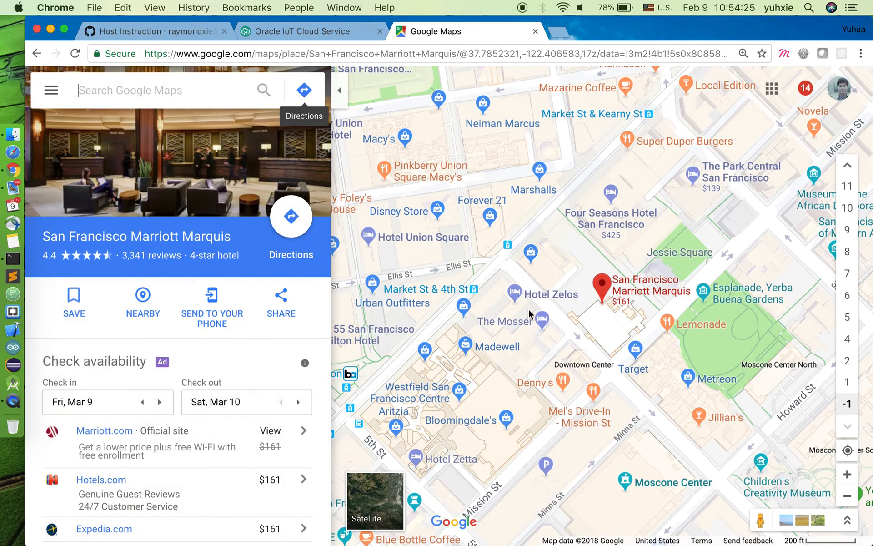
pyautogui.moveTo(523, 343); pyautogui.dragTo(383, 297)
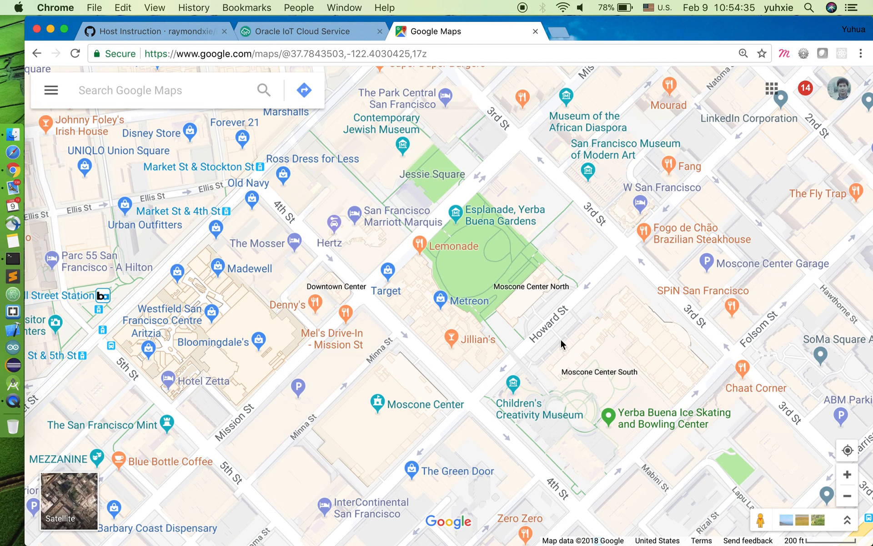
pyautogui.click(562, 341)
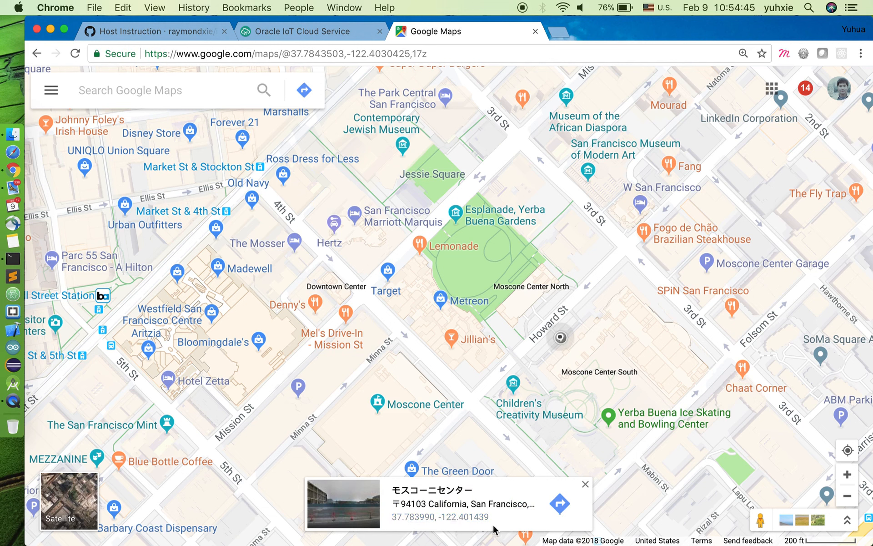
pyautogui.click(574, 332)
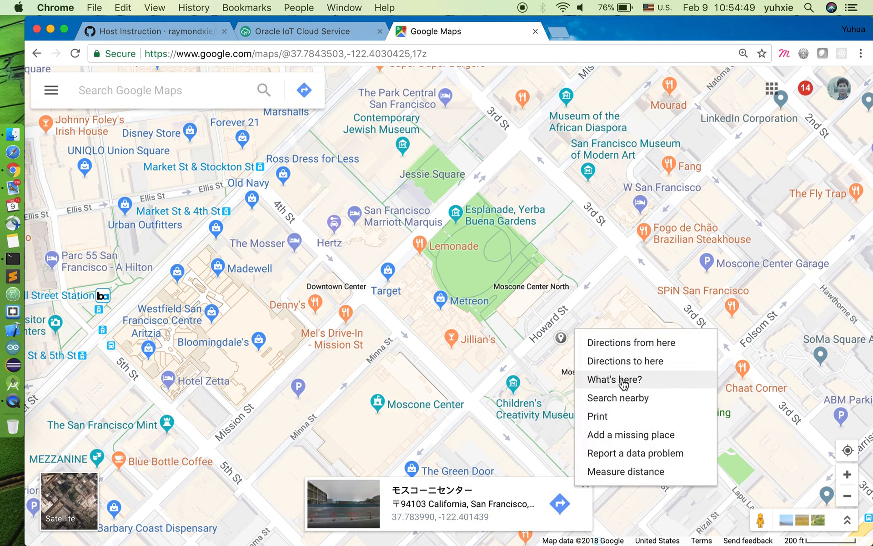
pyautogui.click(506, 521)
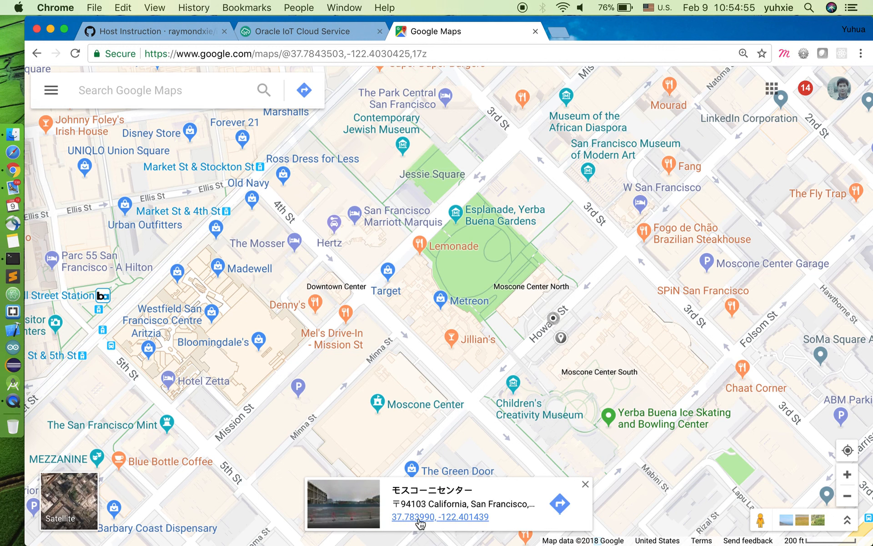
# Step: Copy the pinned point's latitude, 37.783990, into the Latitude field of the device registration form
pyautogui.rightClick(412, 522)
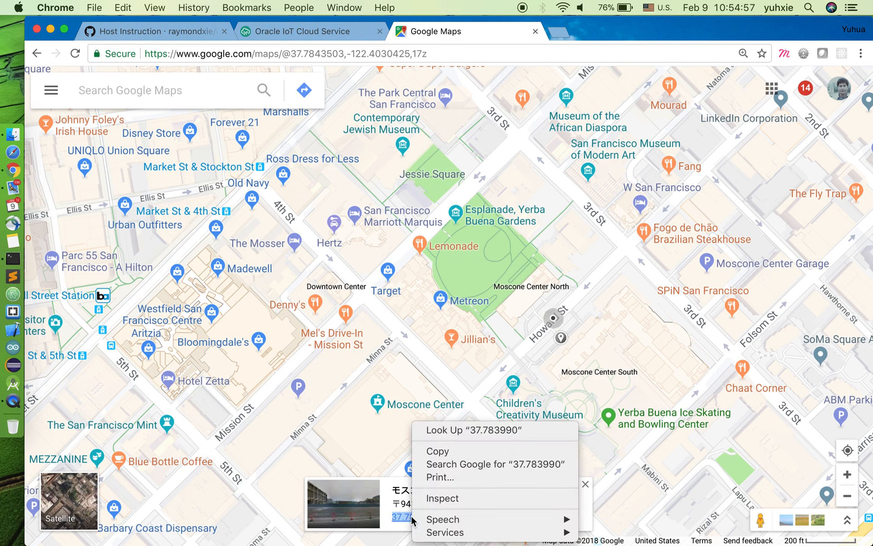
pyautogui.click(441, 452)
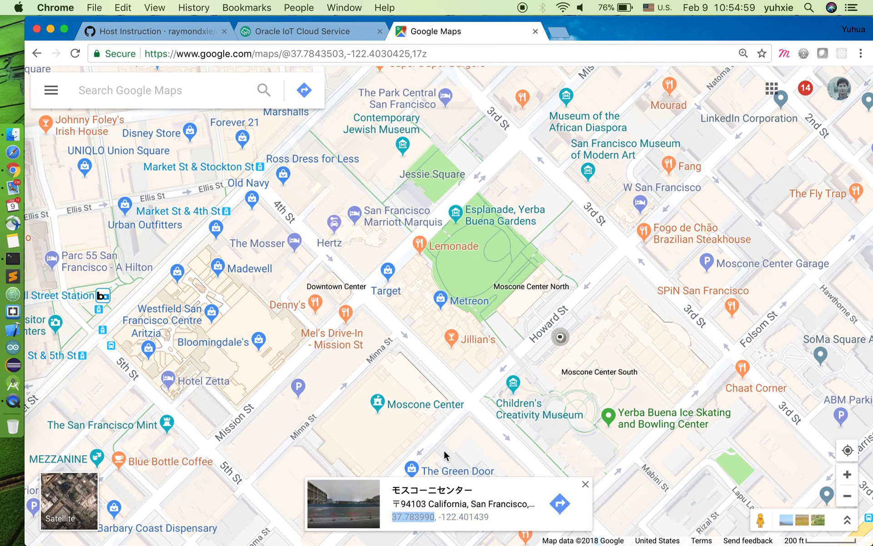
pyautogui.click(332, 30)
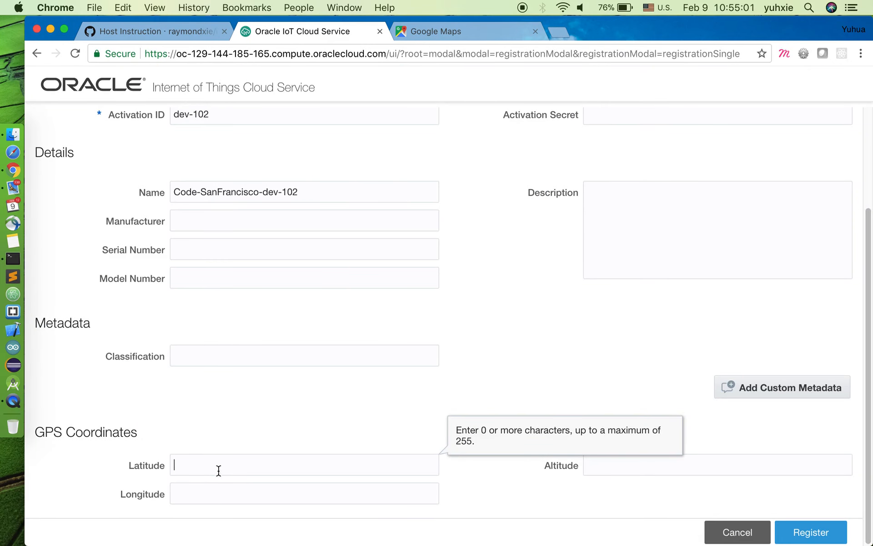
pyautogui.press('super+v')
# Step: Copy the pinned point's longitude into the registration form, set it to -122.401439, and register the device
pyautogui.click(448, 31)
pyautogui.doubleClick(464, 517)
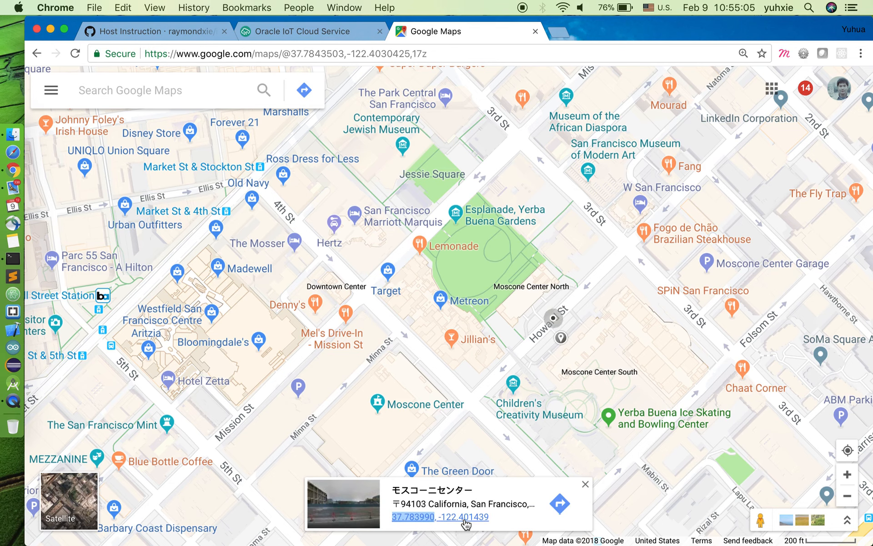
pyautogui.rightClick(465, 518)
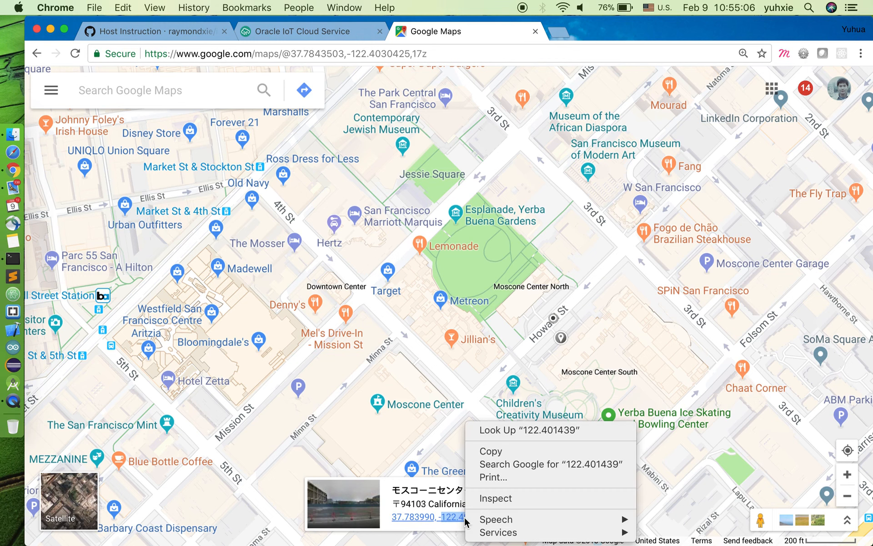
pyautogui.click(508, 452)
pyautogui.click(312, 36)
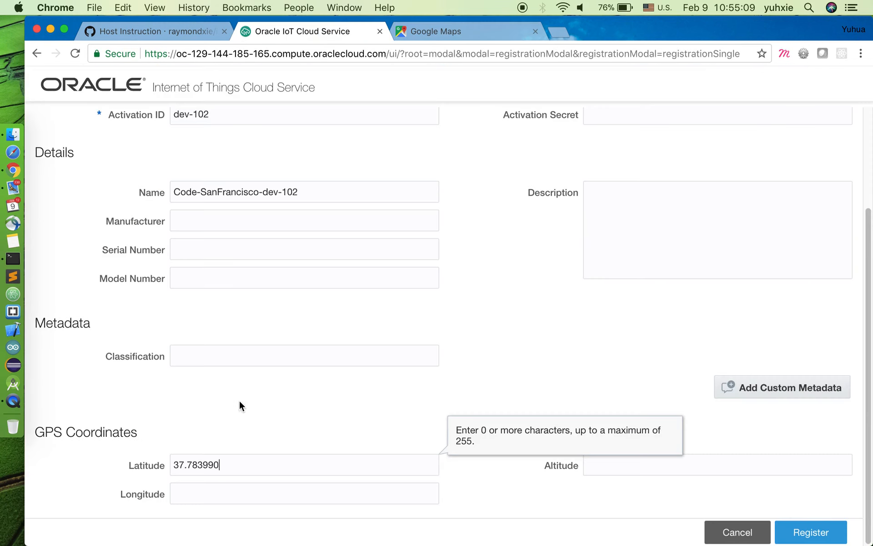
pyautogui.click(206, 494)
pyautogui.press('super+v')
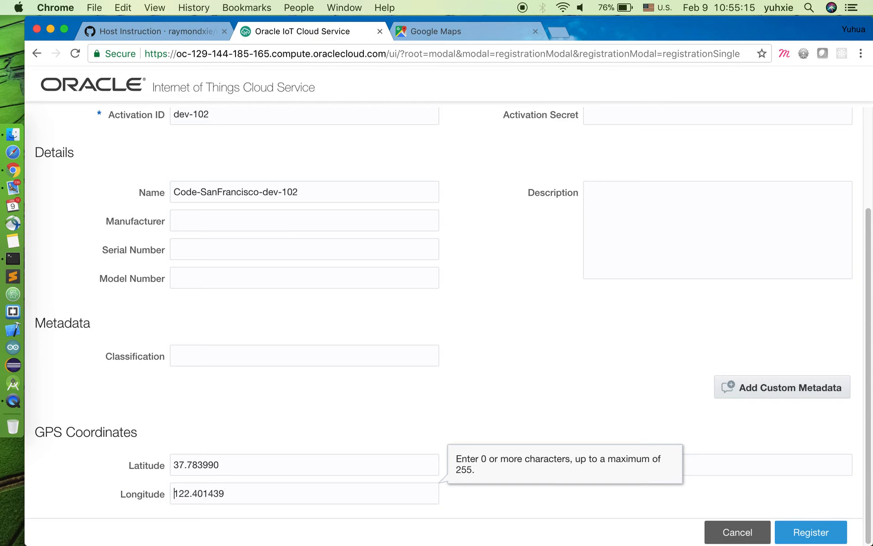
pyautogui.write('-')
pyautogui.click(824, 538)
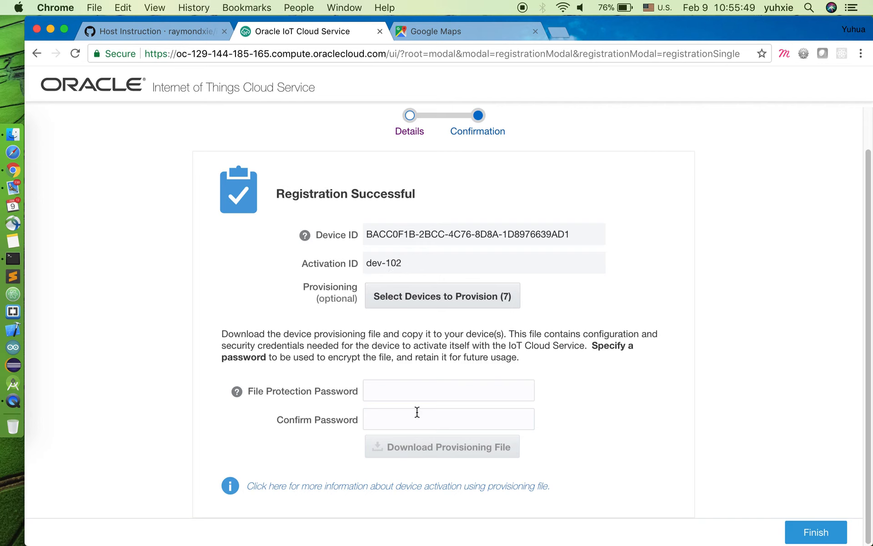
# Step: Enter and confirm the file protection password, and download the device's provisioning file
pyautogui.click(385, 391)
pyautogui.write('•••••••••')
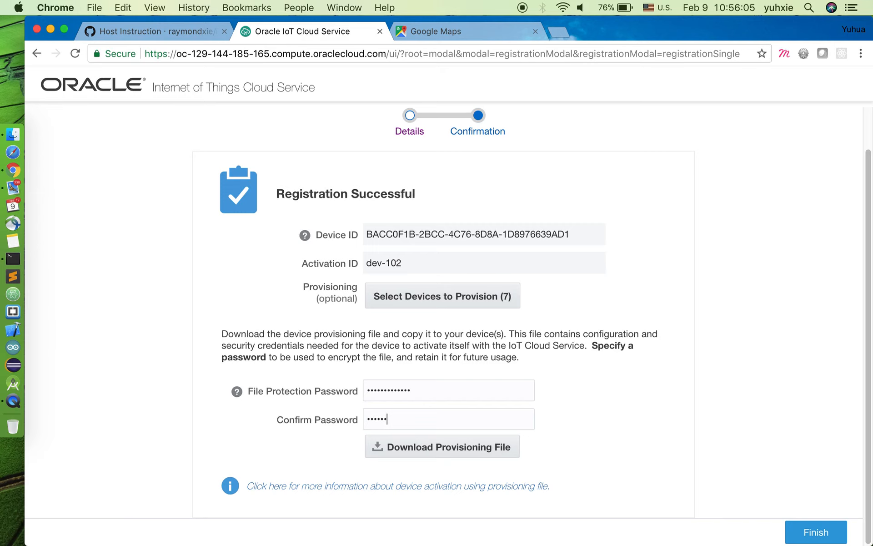
pyautogui.write('•')
pyautogui.click(460, 447)
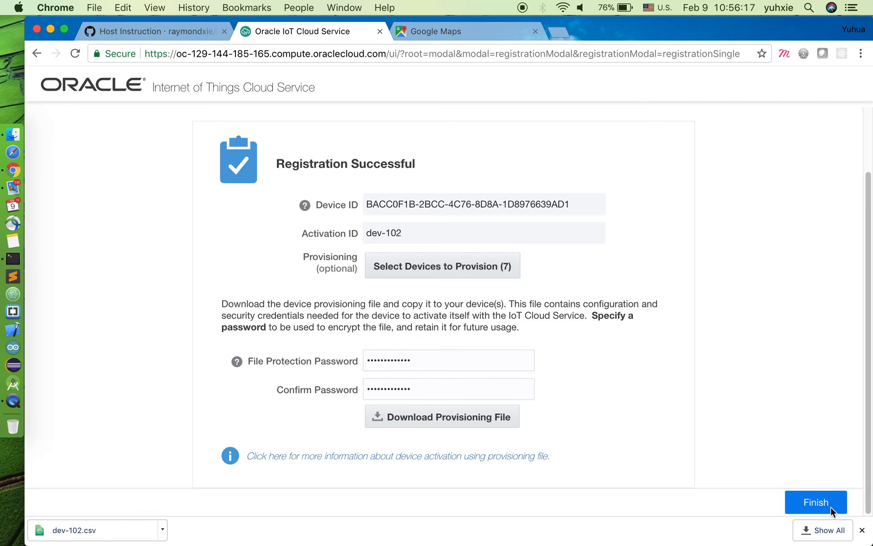
# Step: Finish the registration and open the device management page with the list of all devices
pyautogui.click(831, 507)
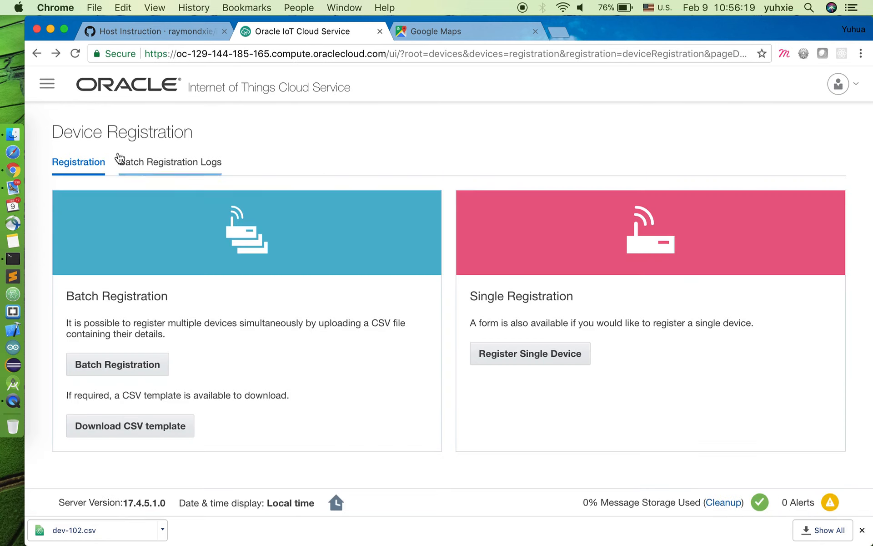
pyautogui.click(47, 86)
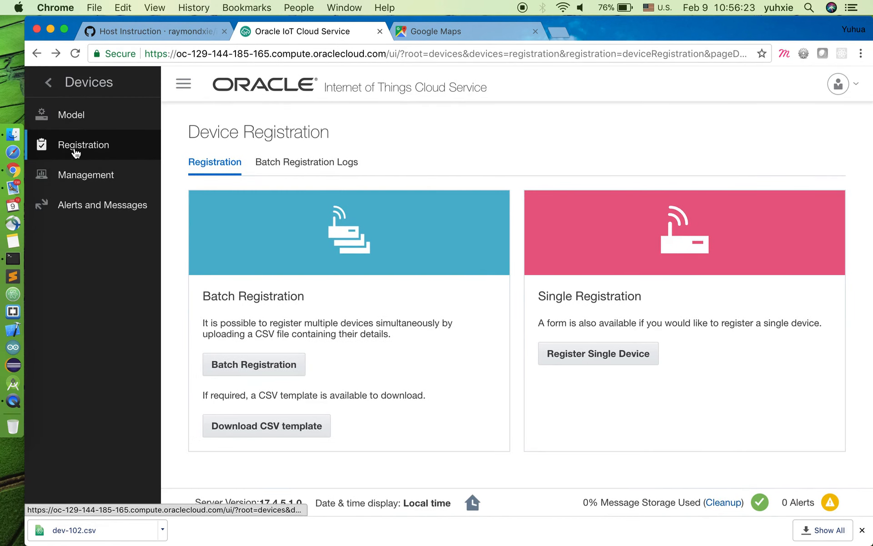
pyautogui.click(80, 179)
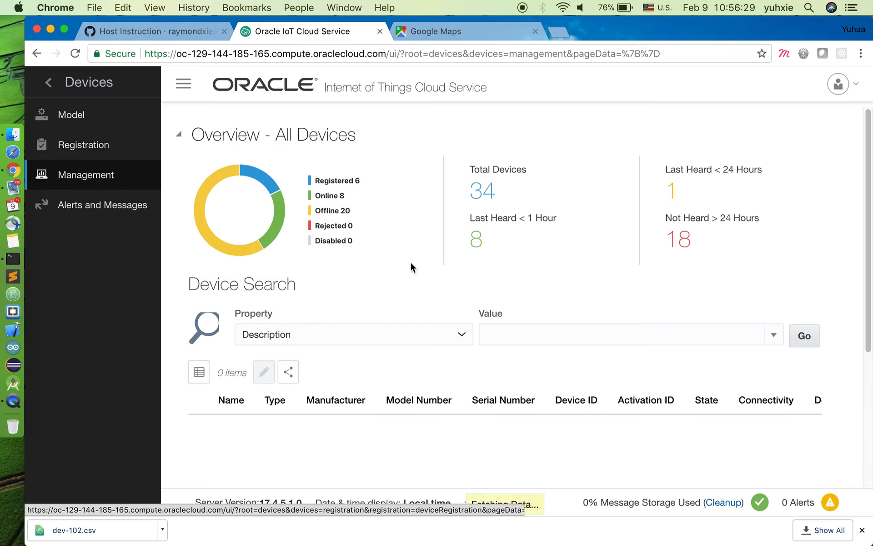
pyautogui.scroll(-5, 440, 255)
pyautogui.scroll(-5, 512, 391)
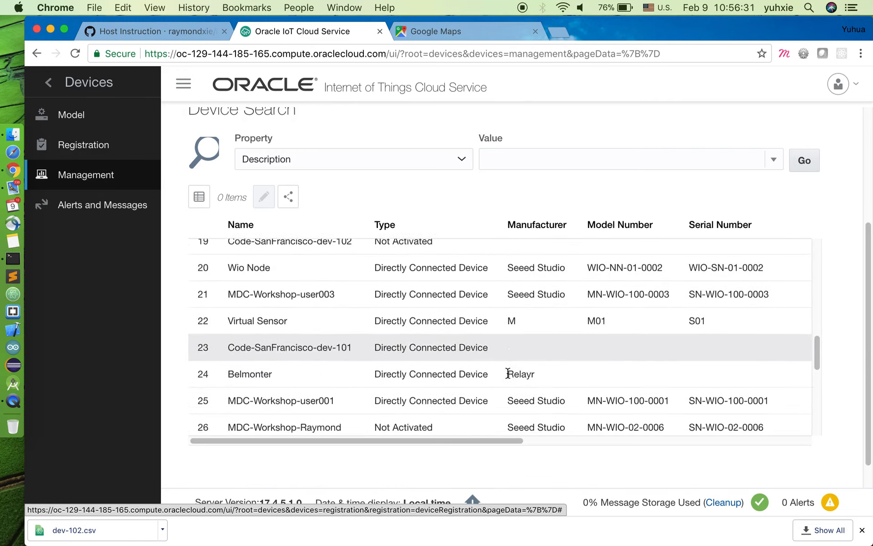
pyautogui.scroll(10, 505, 365)
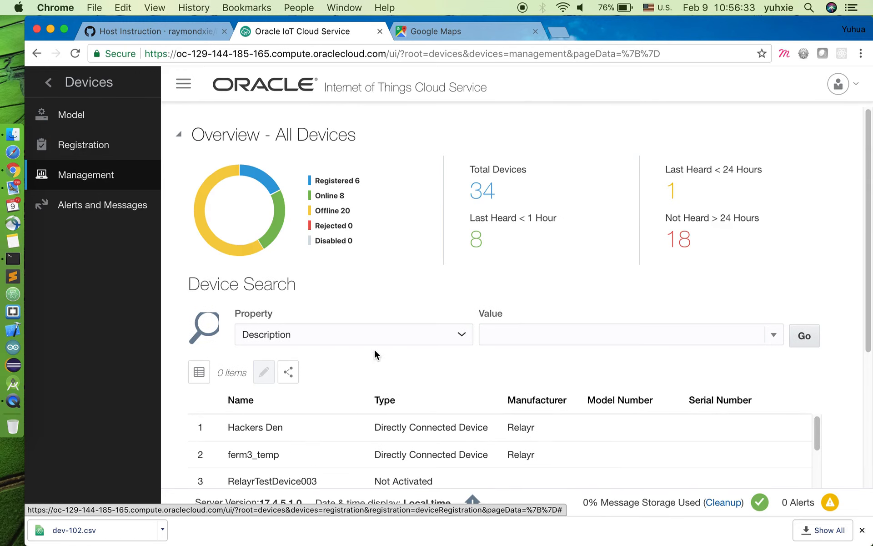
# Step: Search the devices by Name for "Code-"
pyautogui.click(370, 333)
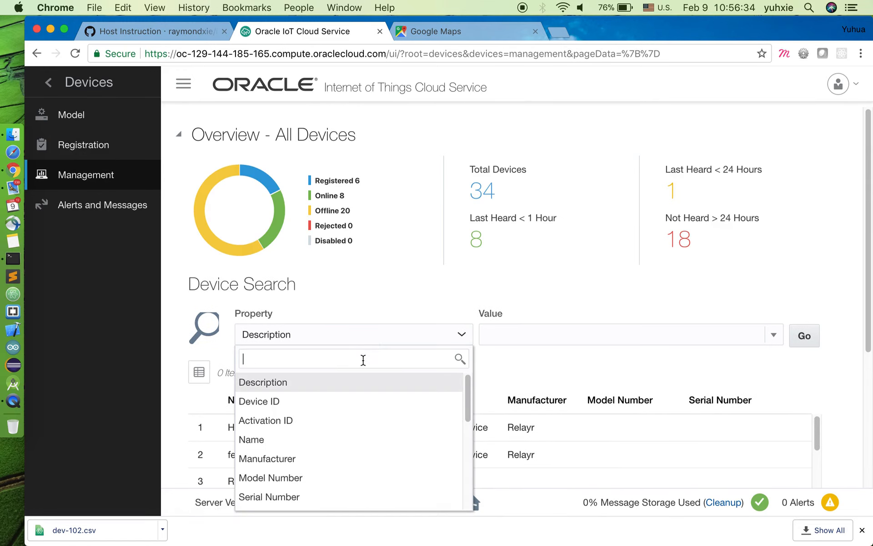
pyautogui.click(337, 440)
pyautogui.click(522, 335)
pyautogui.write('Code-')
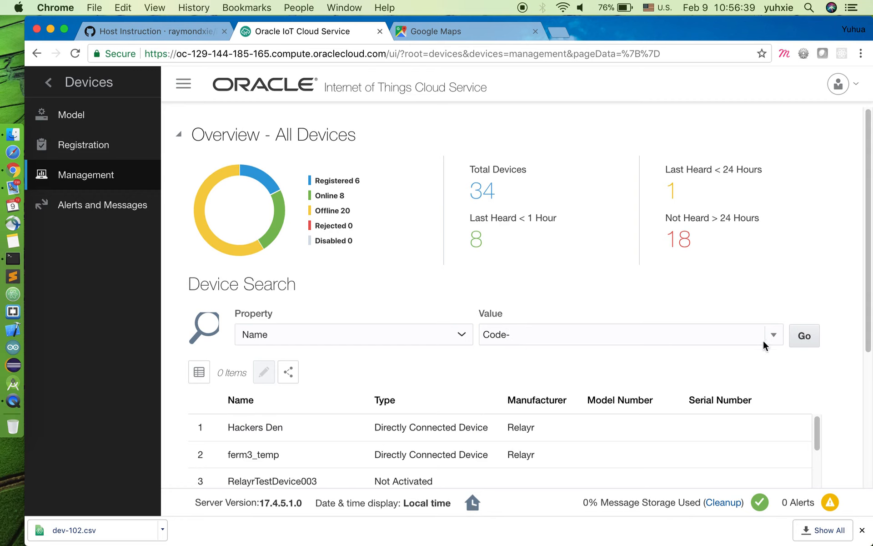
pyautogui.click(805, 337)
# Step: Examine the activation ID, state and connectivity columns of the devices matching the name search
pyautogui.scroll(-1, 654, 291)
pyautogui.scroll(-2, 656, 298)
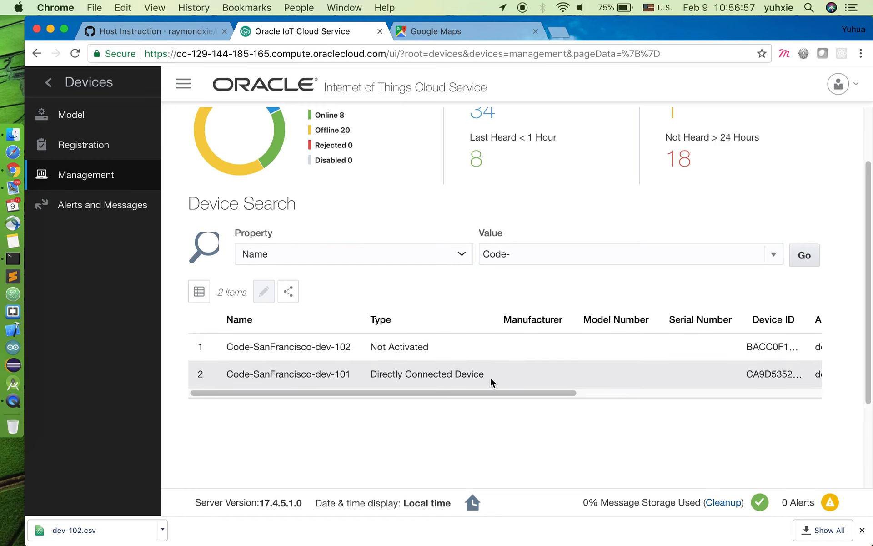
pyautogui.click(553, 391)
pyautogui.moveTo(553, 393); pyautogui.dragTo(727, 407)
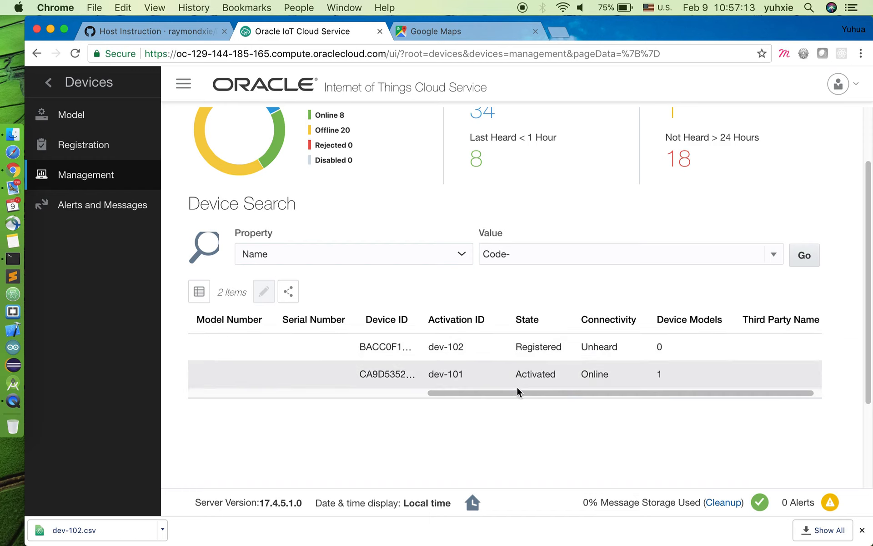
pyautogui.moveTo(517, 391); pyautogui.dragTo(238, 400)
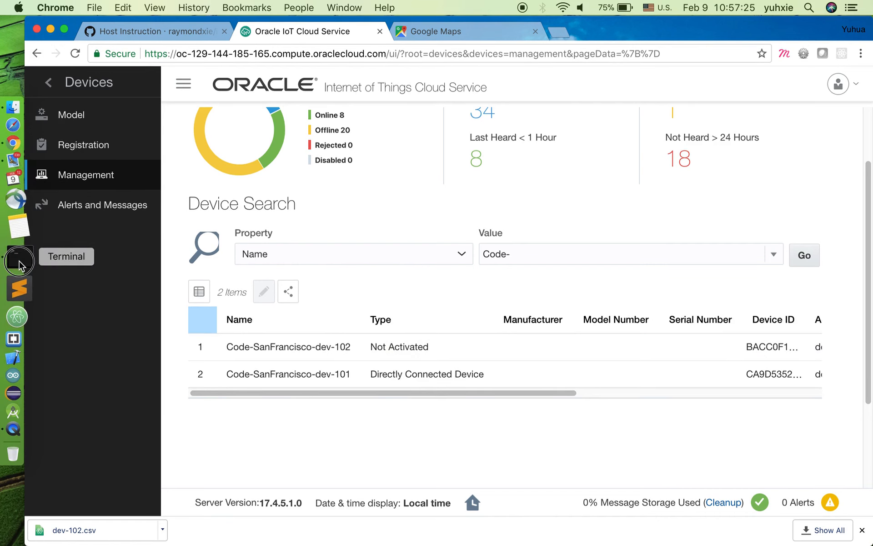
# Step: Switch to Terminal and open a new shell window in front of the browser
pyautogui.click(15, 264)
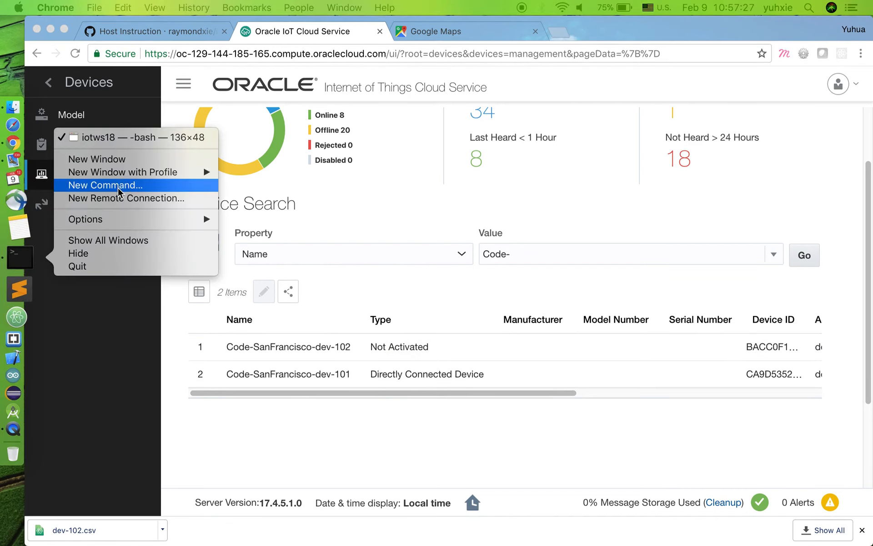
pyautogui.click(264, 188)
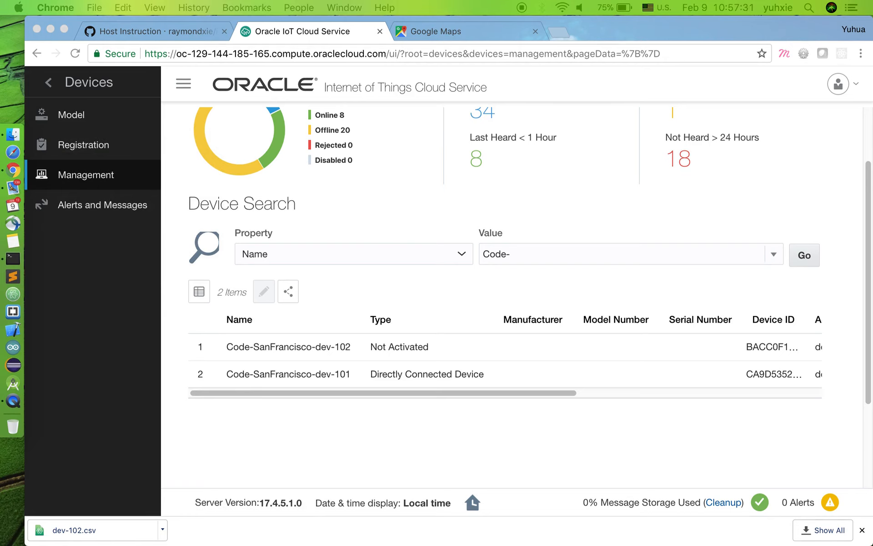
pyautogui.moveTo(871, 487); pyautogui.dragTo(354, 63)
# Step: Change the working directory to gitlab/iotws18
pyautogui.write('cd gitl')
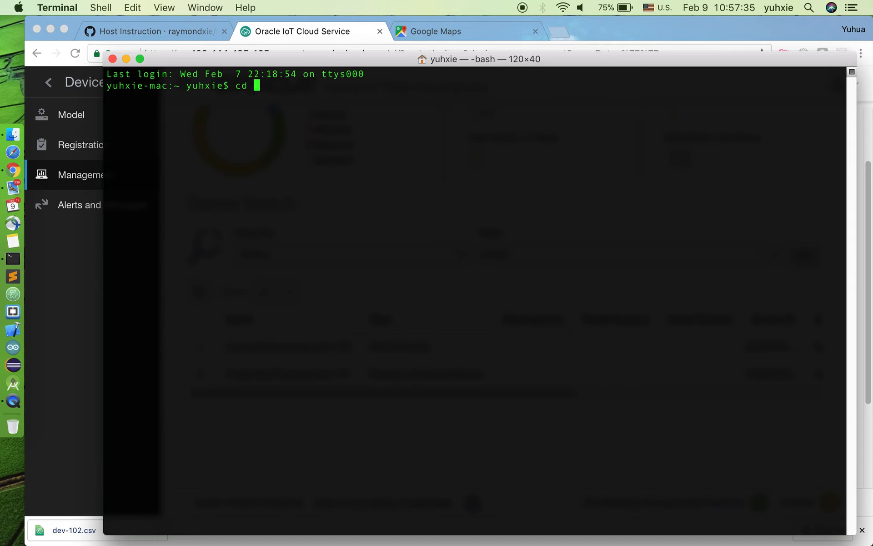
pyautogui.write('a')
pyautogui.press('Tab')
pyautogui.write('iotw')
pyautogui.press('Tab')
pyautogui.write('1')
pyautogui.press('Tab')
pyautogui.press('Return')
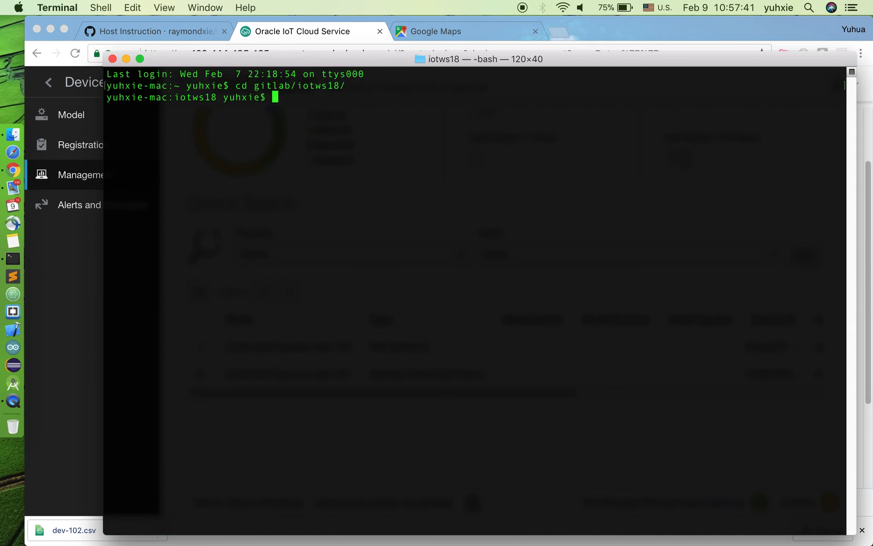
# Step: List all files of the iotws18 directory in long format by reverse modification time with ls -latr
pyautogui.write('ls -latr')
pyautogui.press('Return')
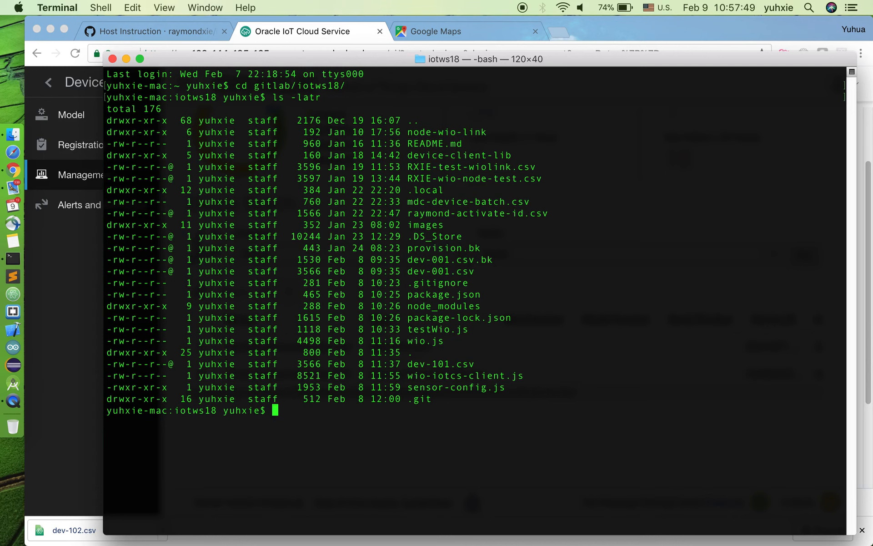
# Step: Move the provisioning file dev-102.csv from ~/Downloads into the current iotws18 directory
pyautogui.write('mv ~/Down')
pyautogui.press('Tab')
pyautogui.write('dev-102')
pyautogui.press('Tab')
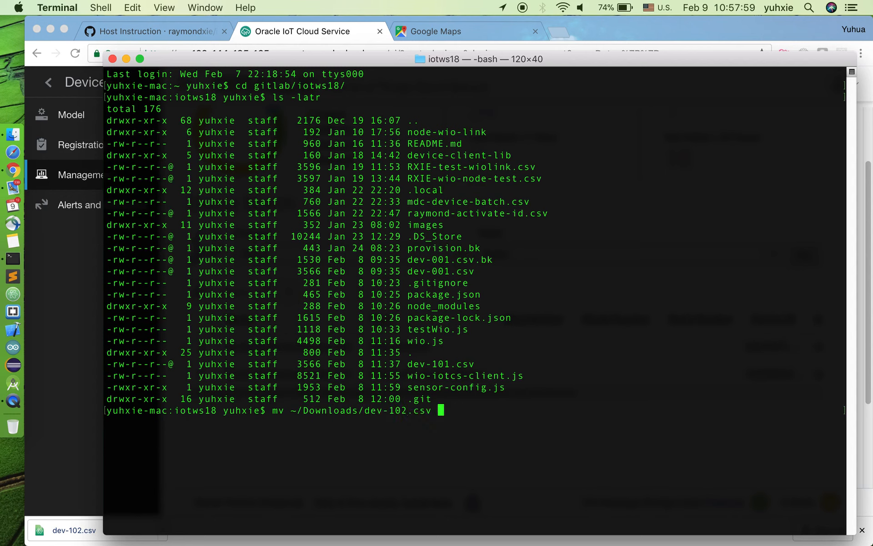
pyautogui.write('.')
pyautogui.press('Return')
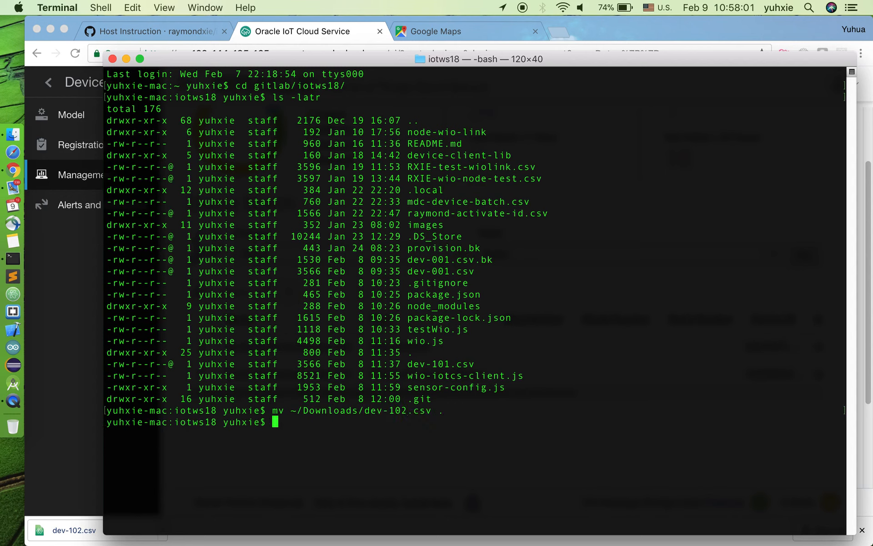
pyautogui.press('Return')
pyautogui.press('Return')
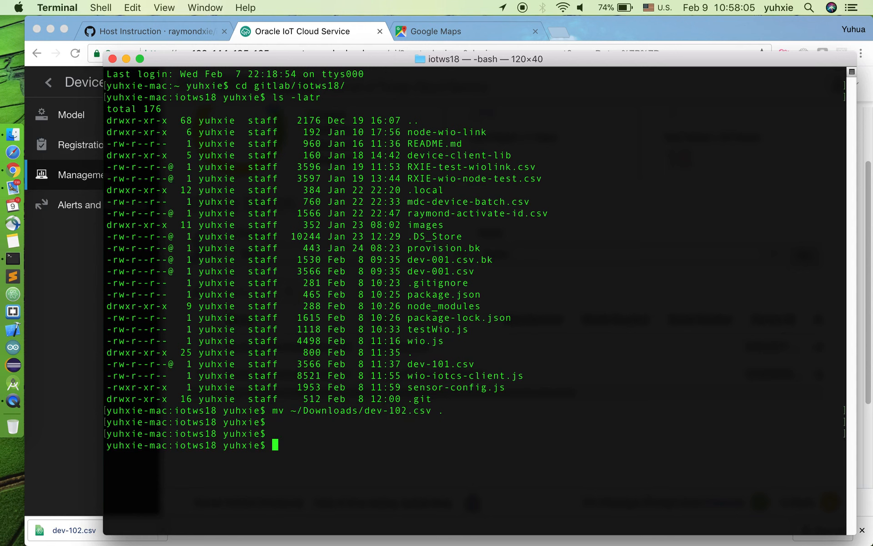
# Step: Run wio-iotcs-client.js with Node, passing dev-102.csv and the file protection password, and stop the client once sensor data has been sent
pyautogui.press('Tab')
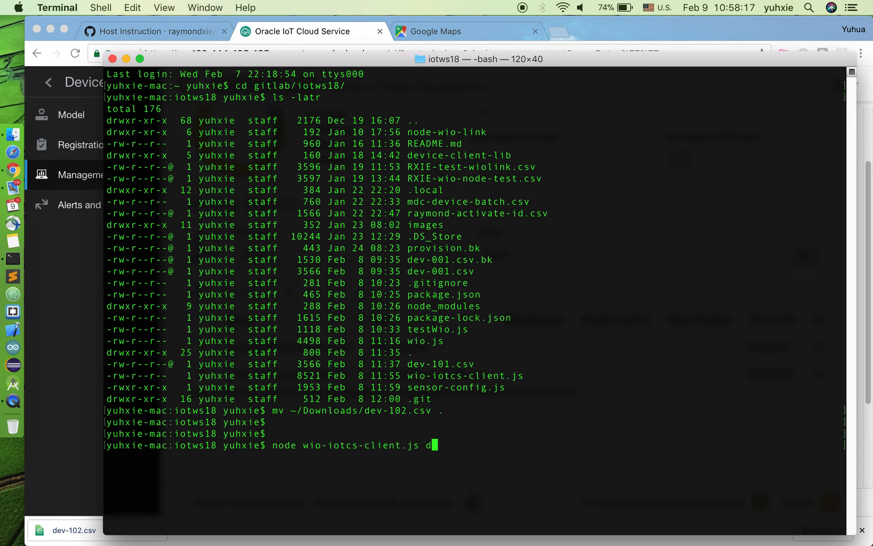
pyautogui.press('Tab')
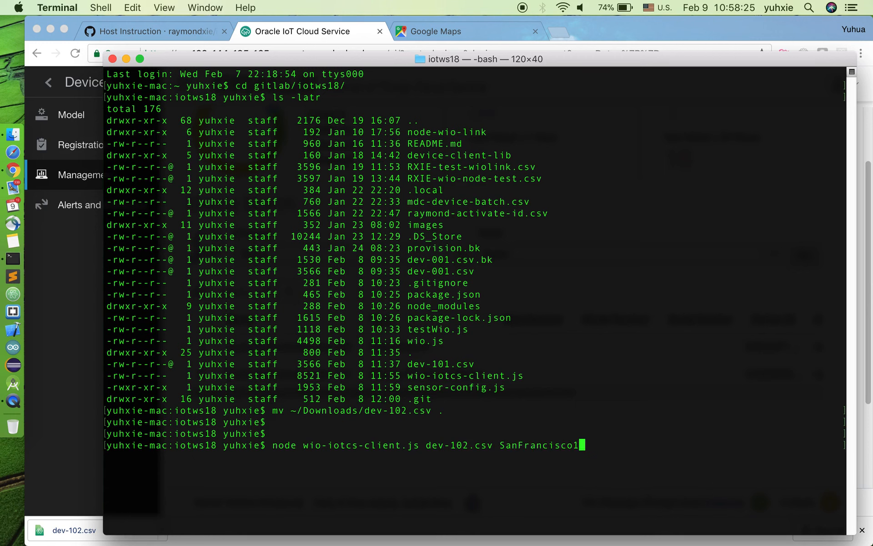
pyautogui.press('Return')
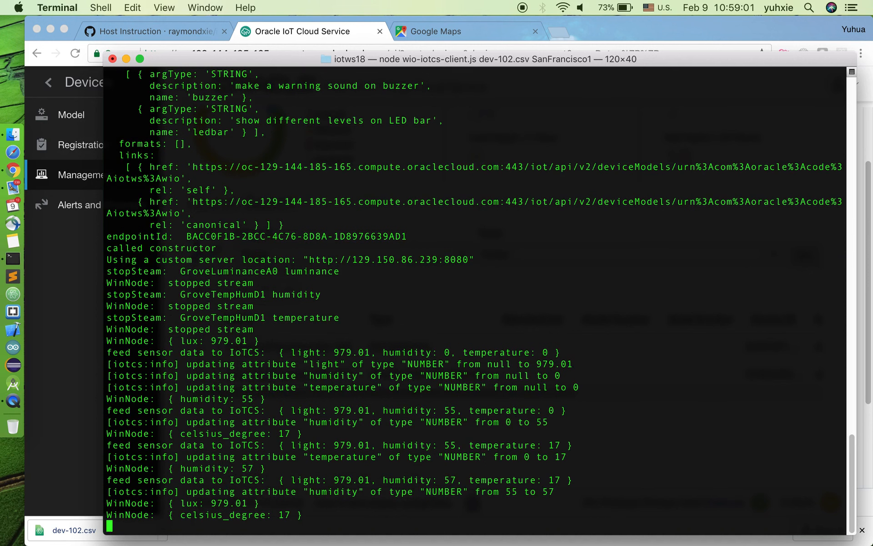
pyautogui.hotkey('ctrl', 'c')
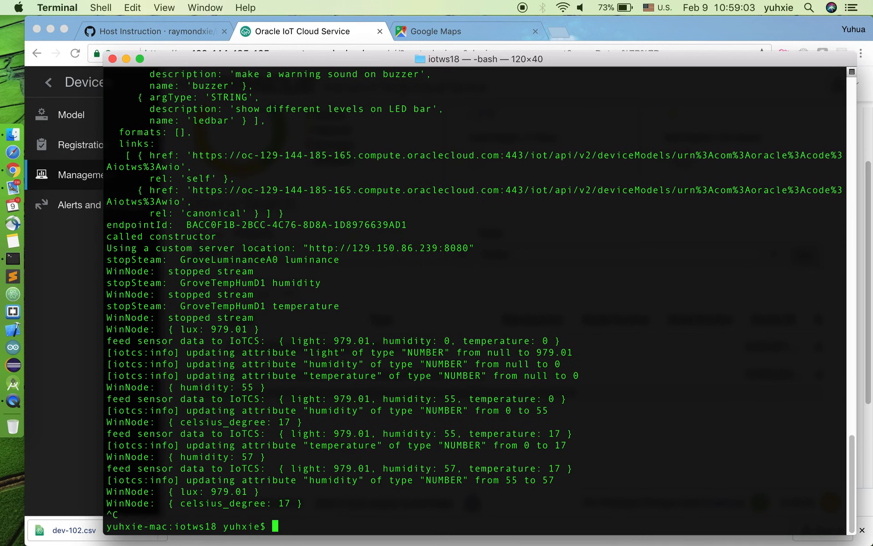
# Step: Switch back to Chrome and reload the device management page by way of the registration page
pyautogui.click(80, 286)
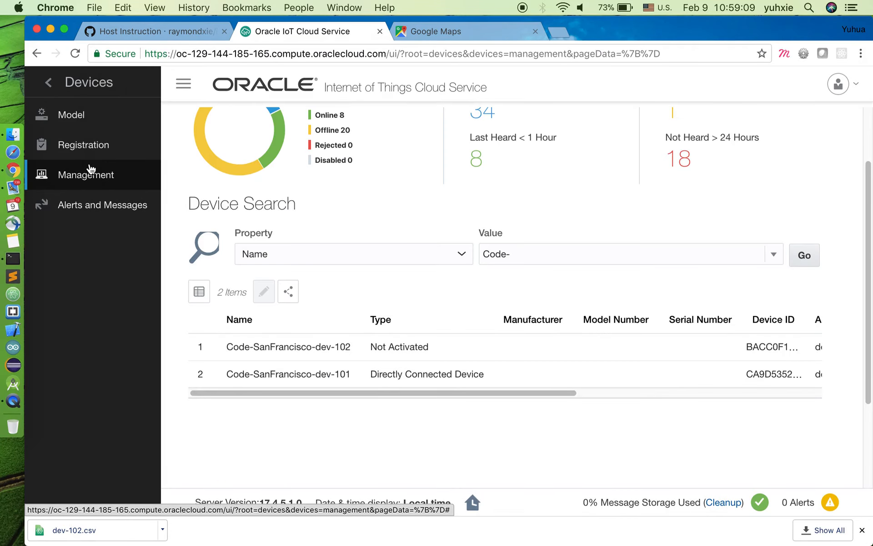
pyautogui.click(59, 145)
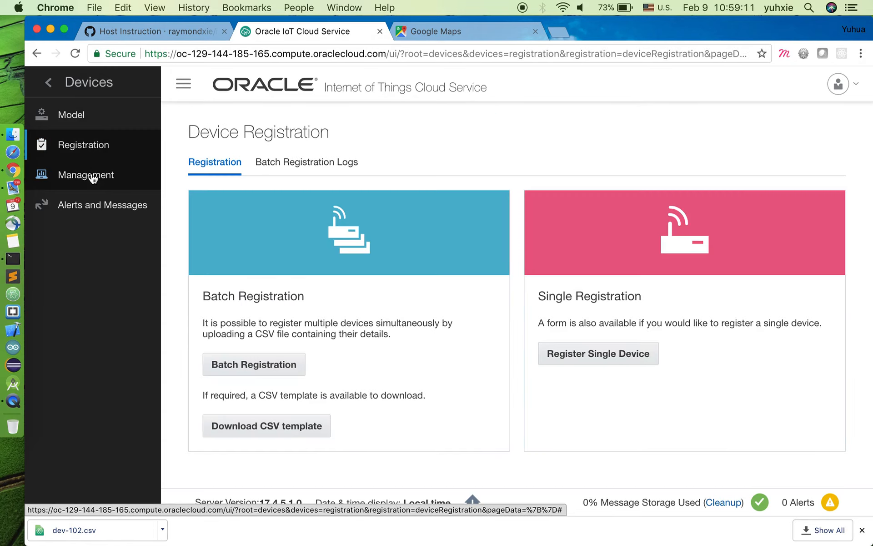
pyautogui.click(92, 178)
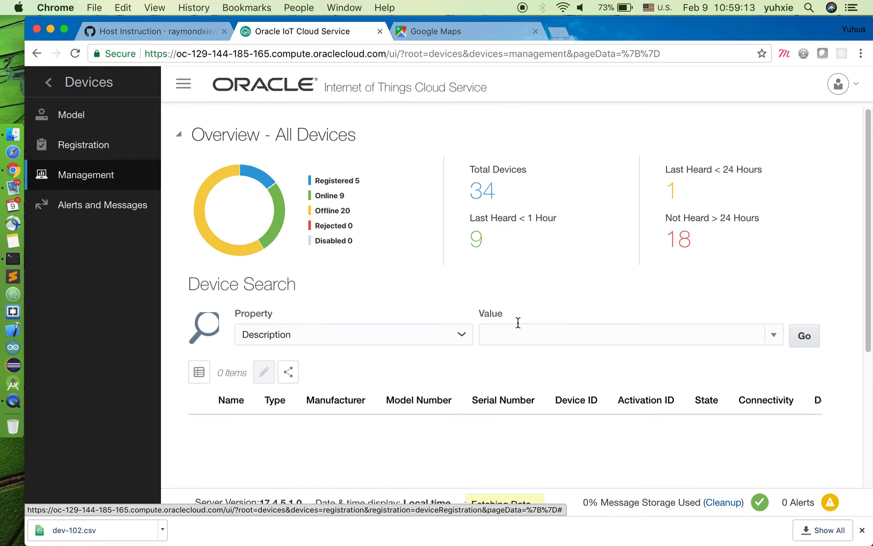
# Step: Search the devices by Name for "Code-" and check the activation ID, state and connectivity columns of the matches
pyautogui.click(318, 335)
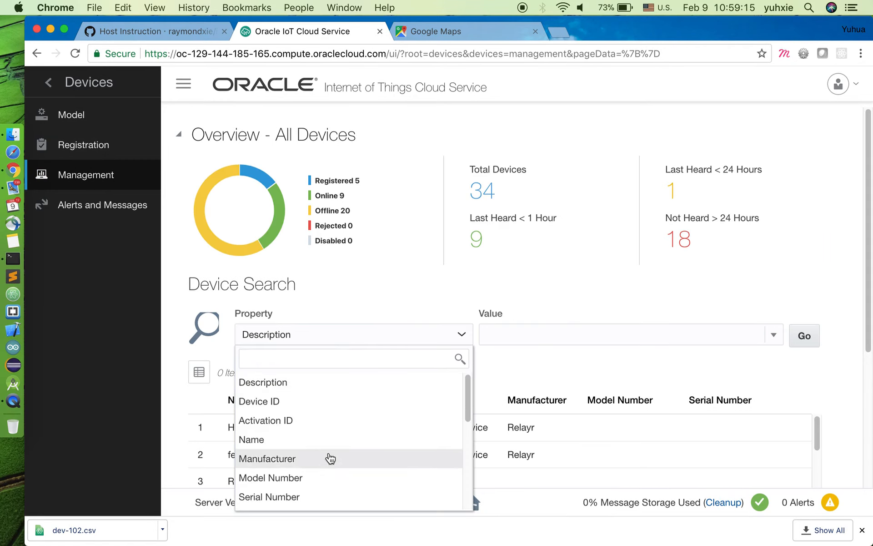
pyautogui.click(327, 440)
pyautogui.click(534, 334)
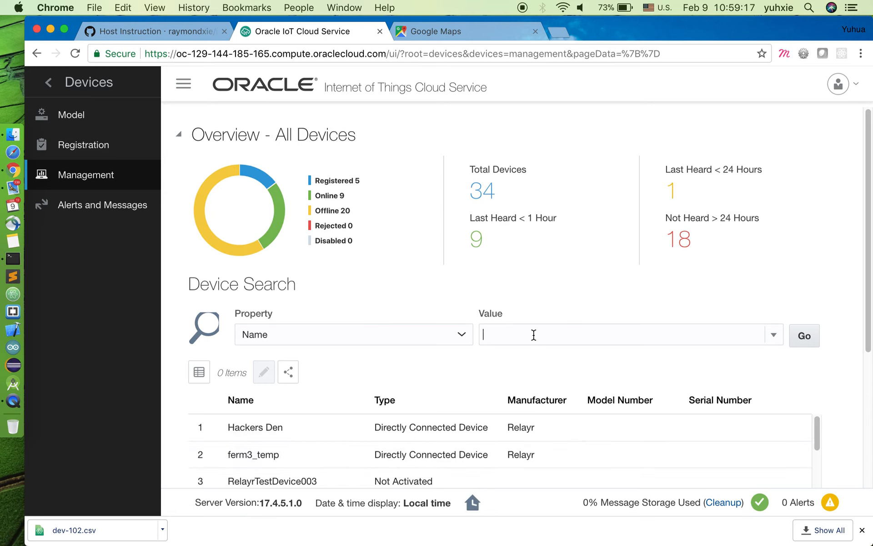
pyautogui.write('Code-')
pyautogui.click(805, 335)
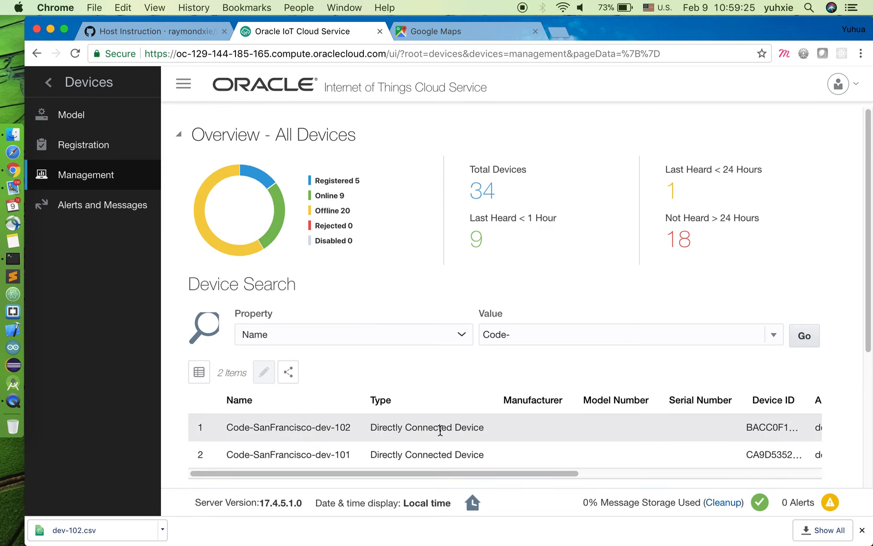
pyautogui.moveTo(541, 473); pyautogui.dragTo(743, 474)
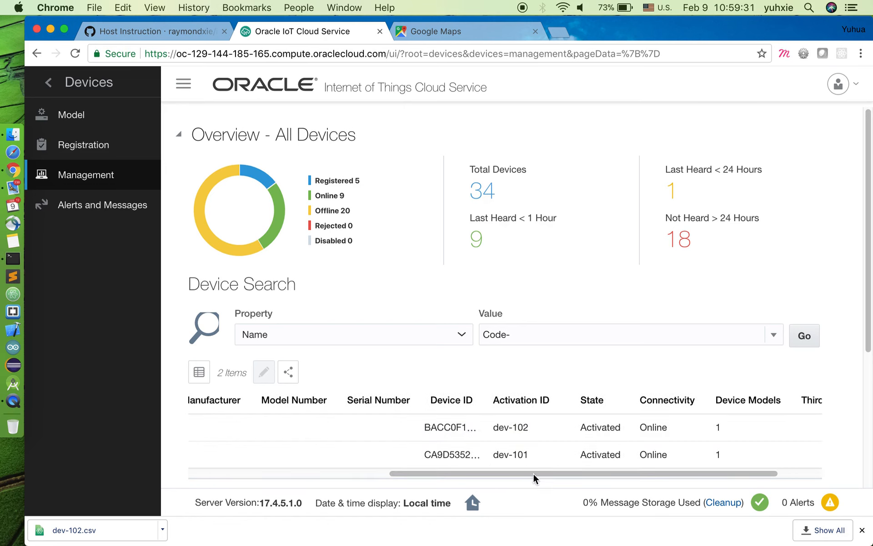
pyautogui.moveTo(537, 473); pyautogui.dragTo(214, 472)
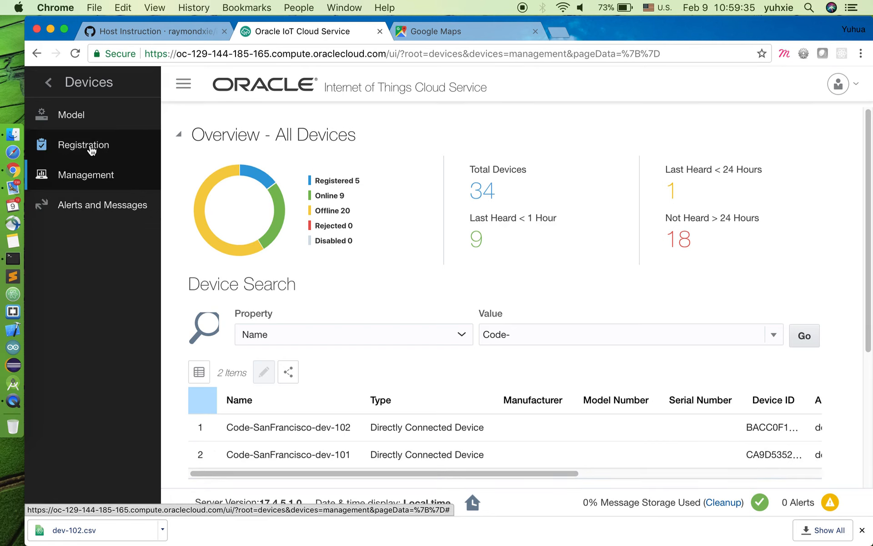
# Step: Open the device alerts page and enable automatic refresh of the stored alerts at a 5-second interval
pyautogui.click(106, 209)
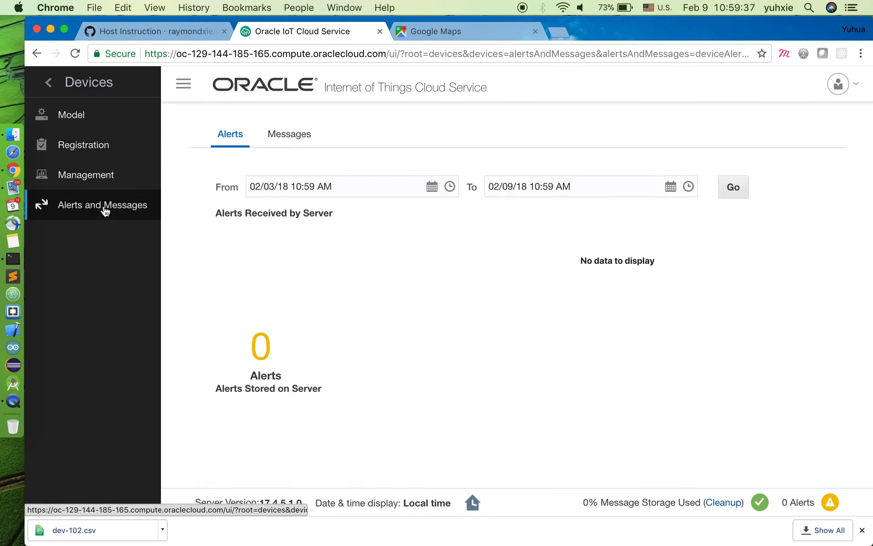
pyautogui.scroll(-4, 374, 275)
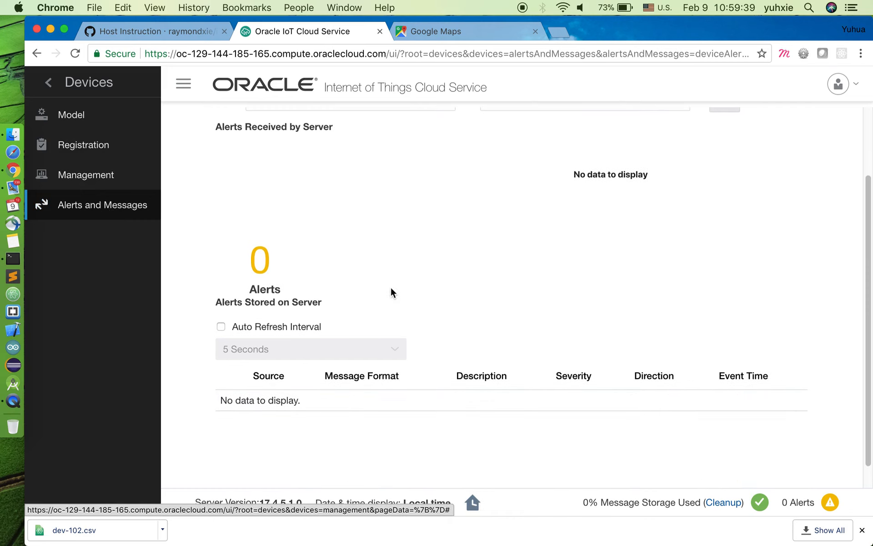
pyautogui.click(222, 326)
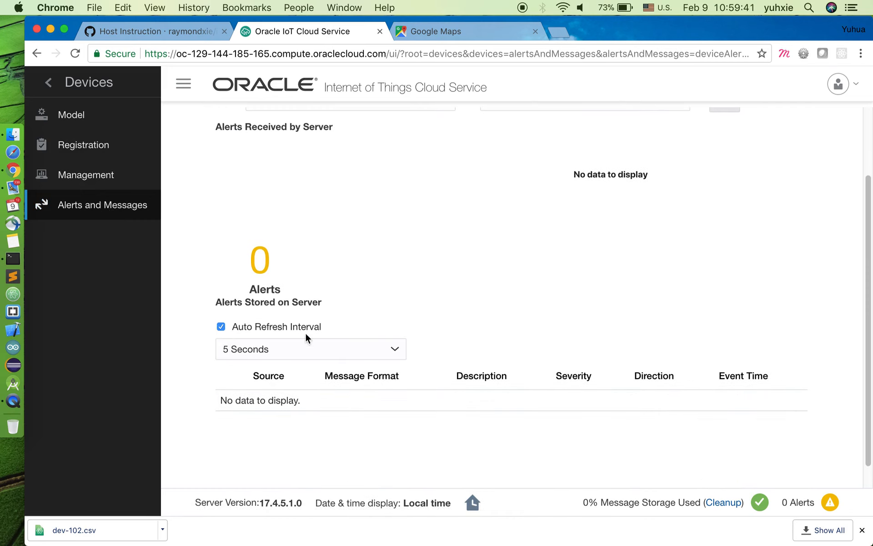
# Step: Return to device management, search by Name for "Code-", and open the device Code-SanFrancisco-dev-102
pyautogui.click(103, 180)
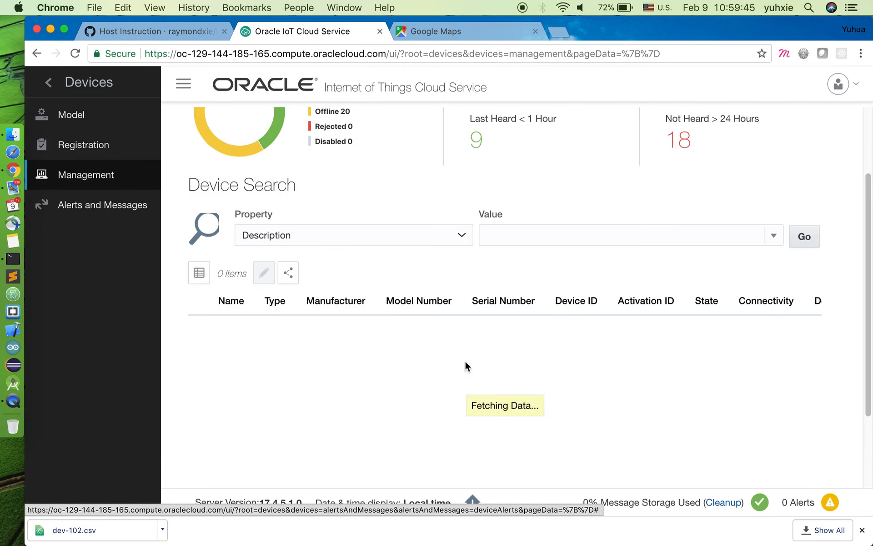
pyautogui.click(391, 233)
pyautogui.click(359, 337)
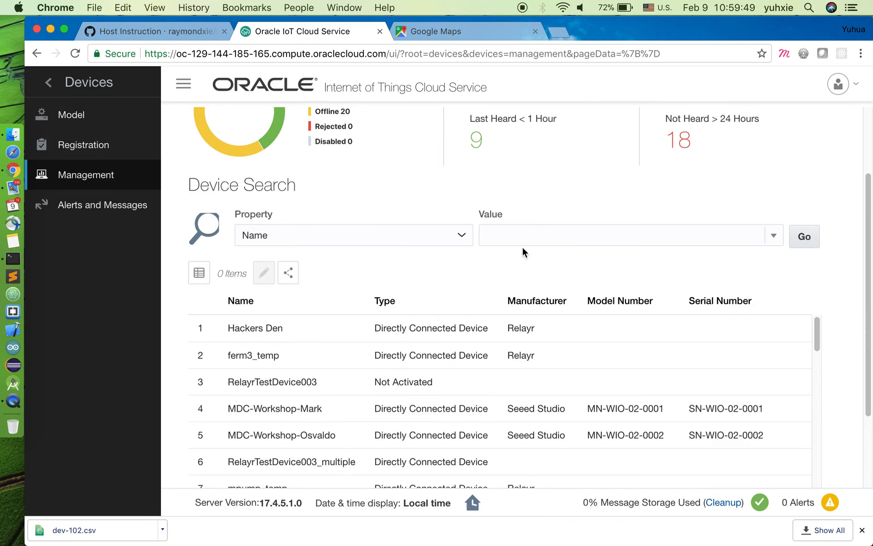
pyautogui.click(527, 236)
pyautogui.write('Code-')
pyautogui.click(803, 236)
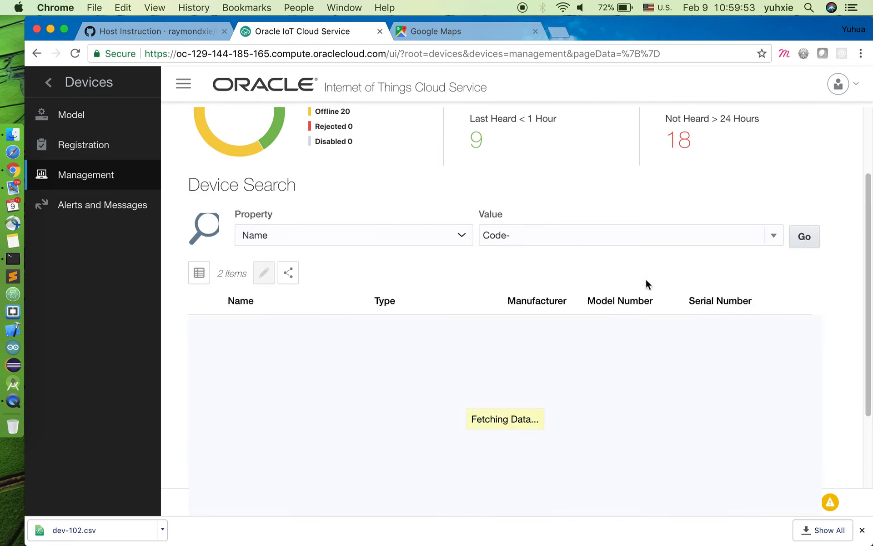
pyautogui.click(342, 329)
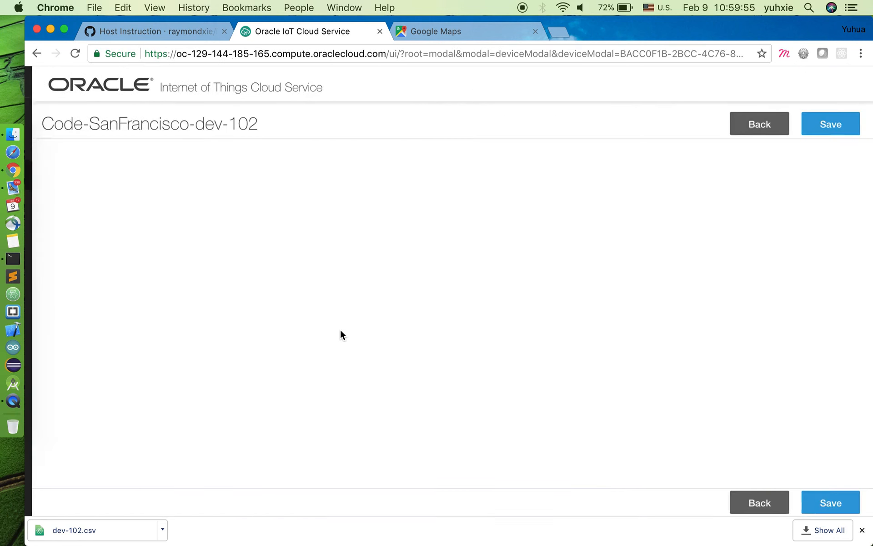
# Step: Review the device's GPS coordinates, diagnostics, device model and messages, and inspect the full payload of the first listed message
pyautogui.scroll(-10, 470, 309)
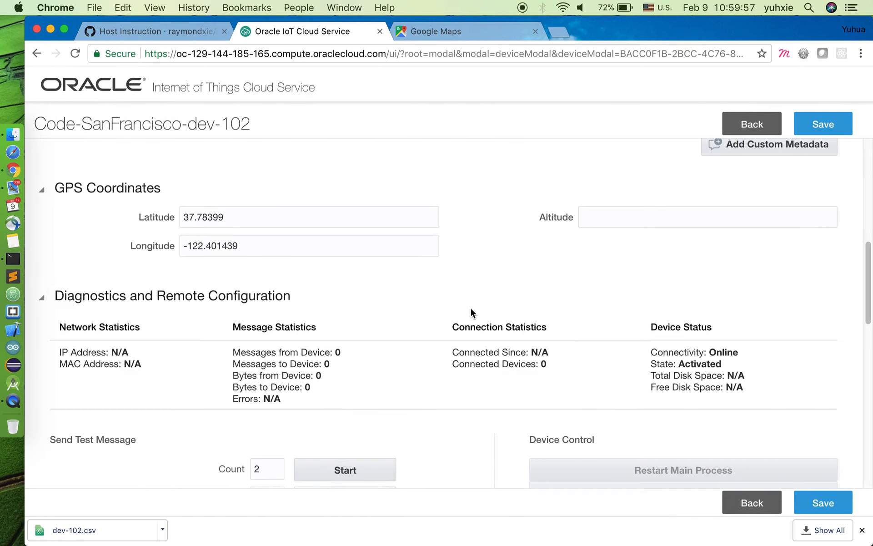
pyautogui.scroll(-6, 471, 311)
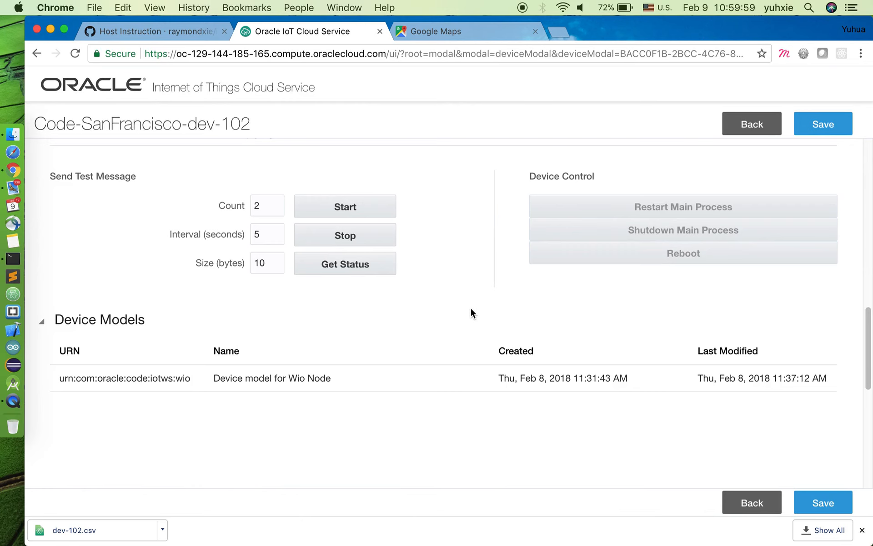
pyautogui.scroll(-8, 470, 310)
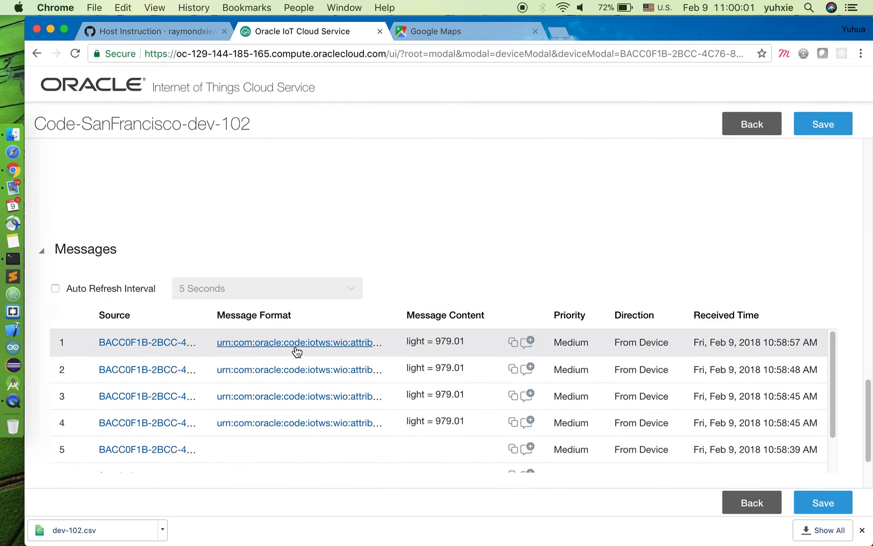
pyautogui.click(531, 342)
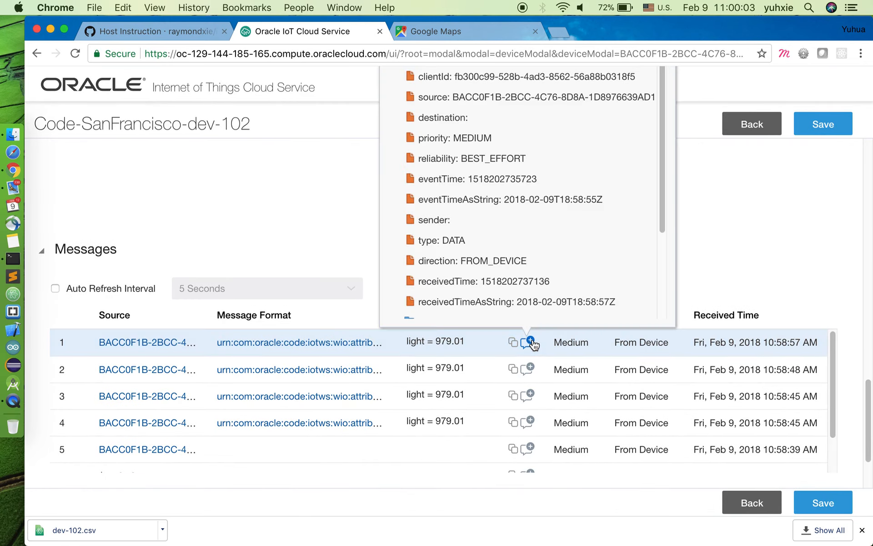
pyautogui.scroll(-3, 605, 211)
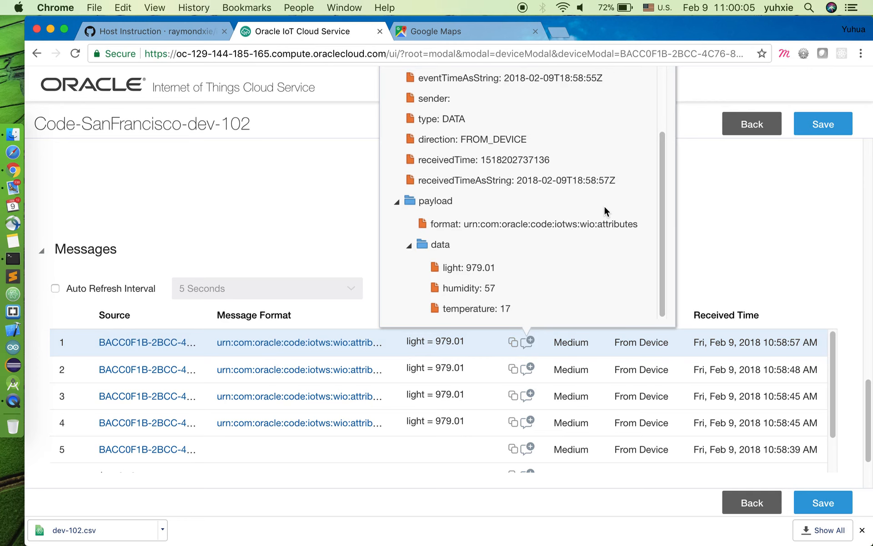
pyautogui.scroll(3, 605, 211)
# Step: Leave the device details and open the Data and Explorations page of the Oracle Code IoT Workshop application to check its alerts
pyautogui.click(749, 124)
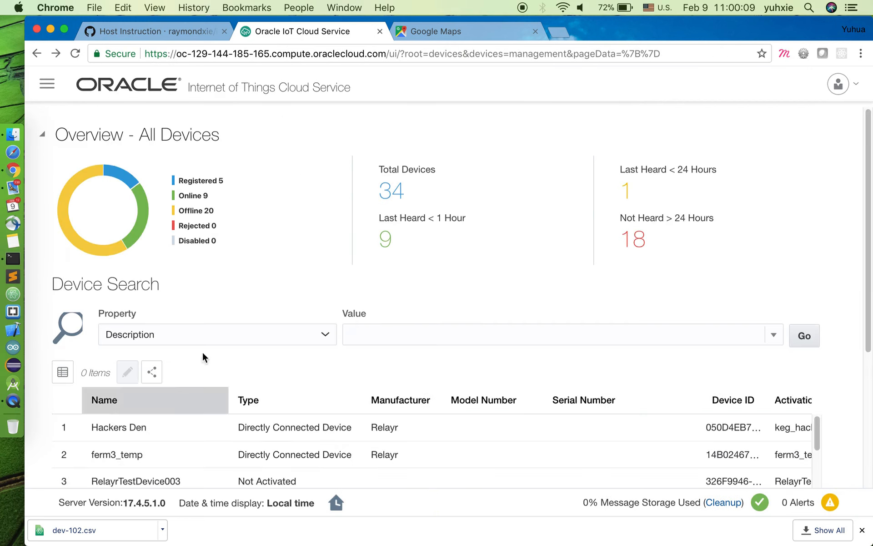
pyautogui.click(47, 84)
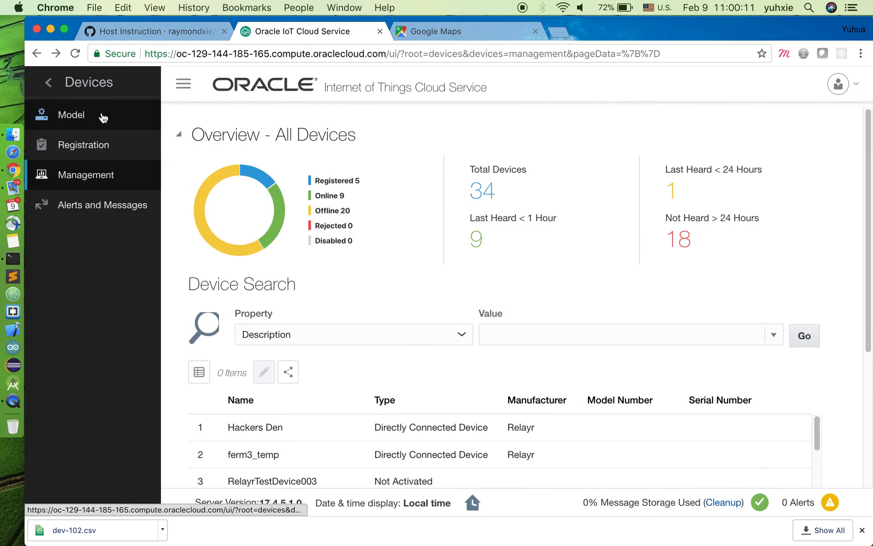
pyautogui.click(48, 83)
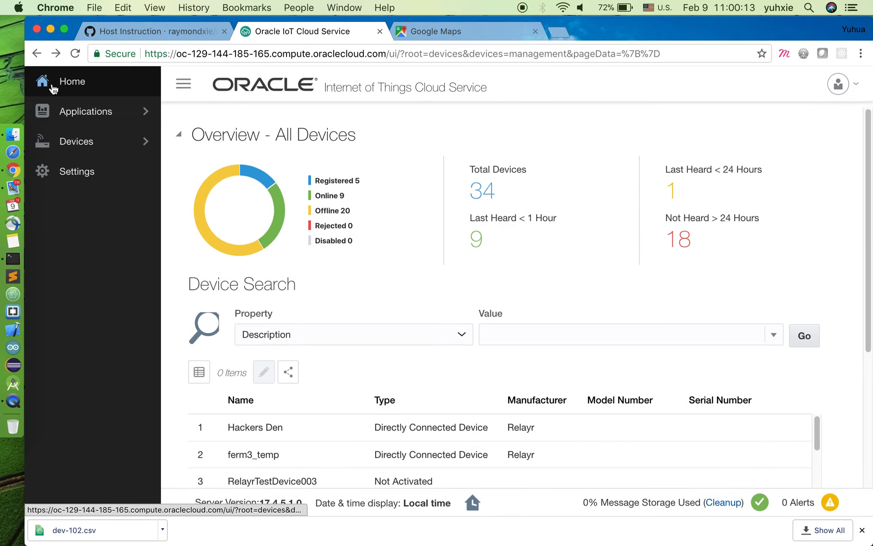
pyautogui.click(86, 114)
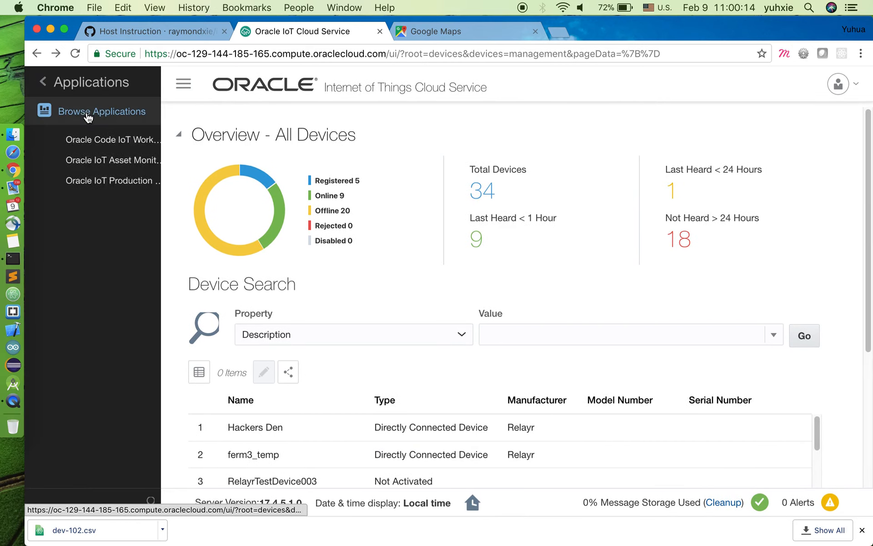
pyautogui.click(100, 143)
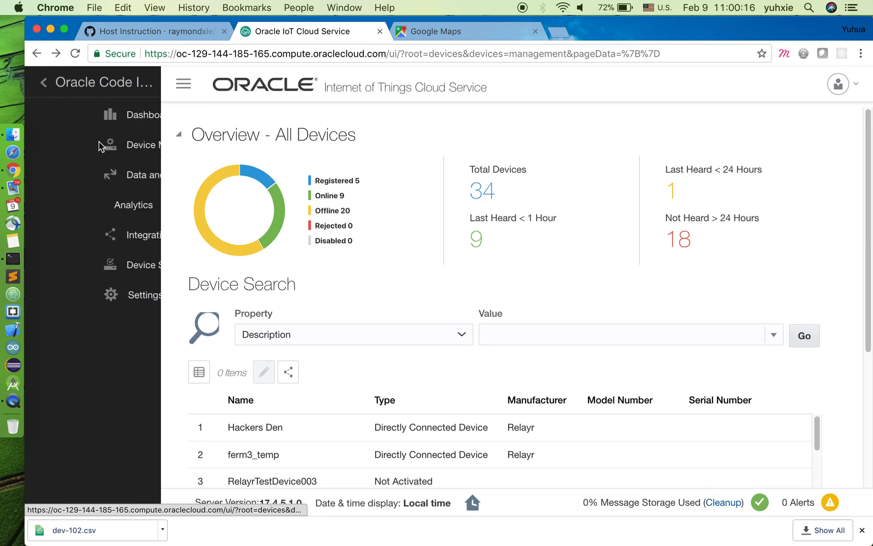
pyautogui.click(104, 177)
pyautogui.scroll(-3, 511, 351)
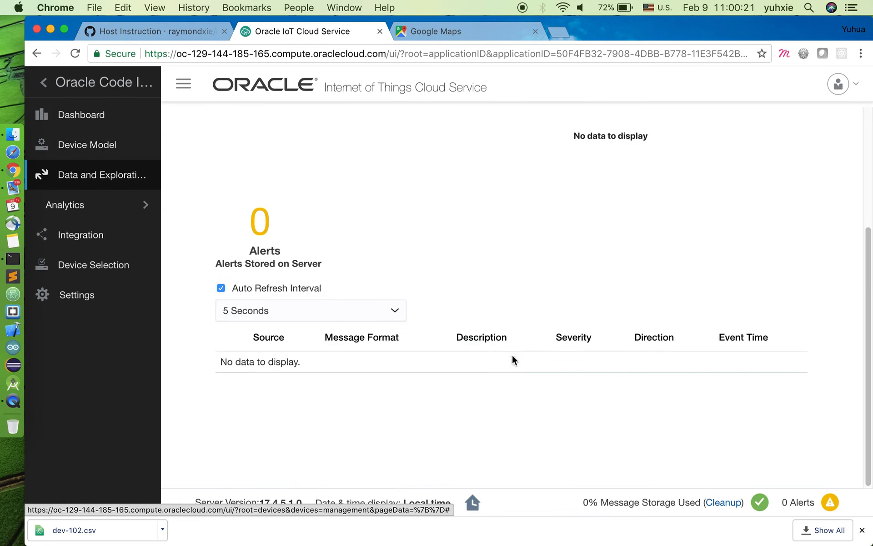
pyautogui.scroll(3, 441, 263)
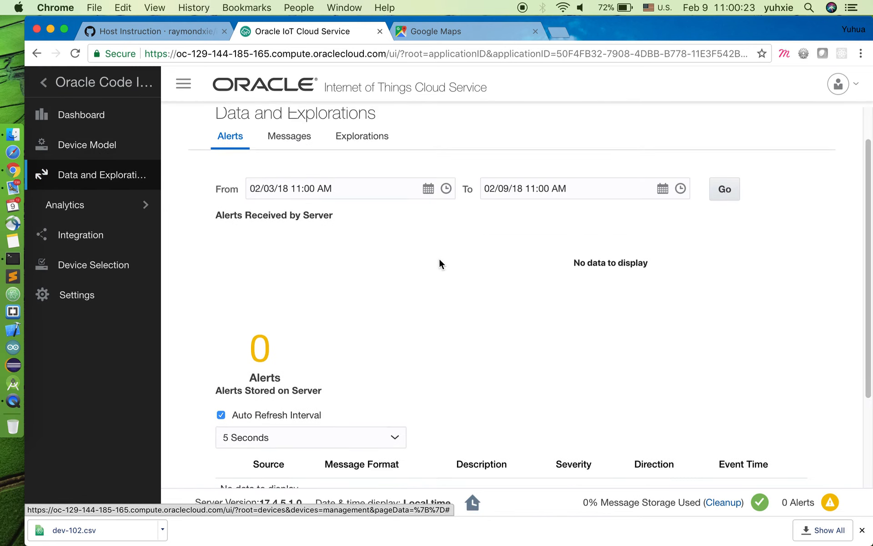
# Step: Review the application's messages stored on the server and inspect the full payload of the first listed message
pyautogui.click(289, 136)
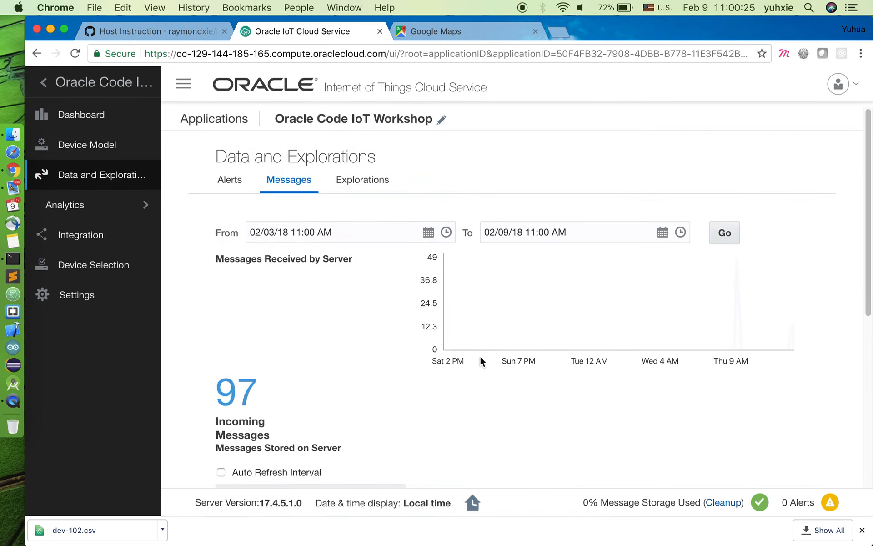
pyautogui.scroll(-5, 477, 351)
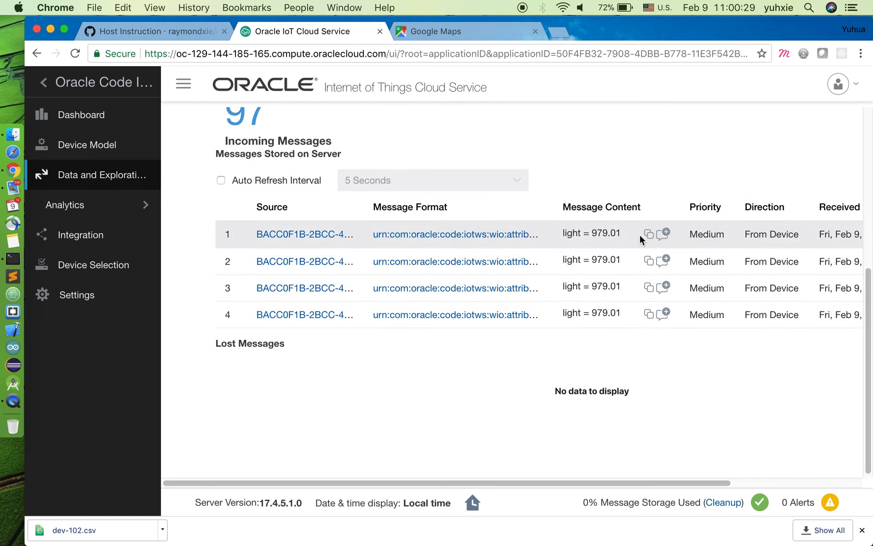
pyautogui.click(666, 234)
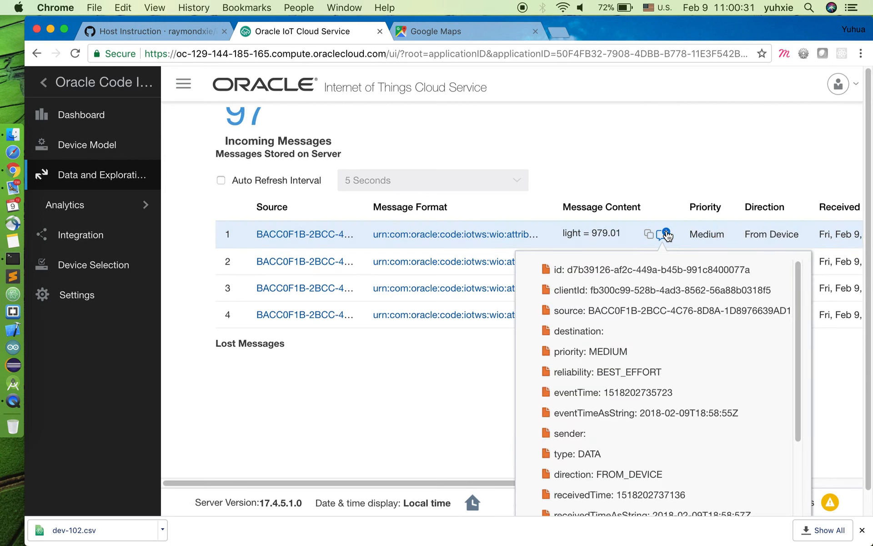
pyautogui.scroll(-5, 739, 448)
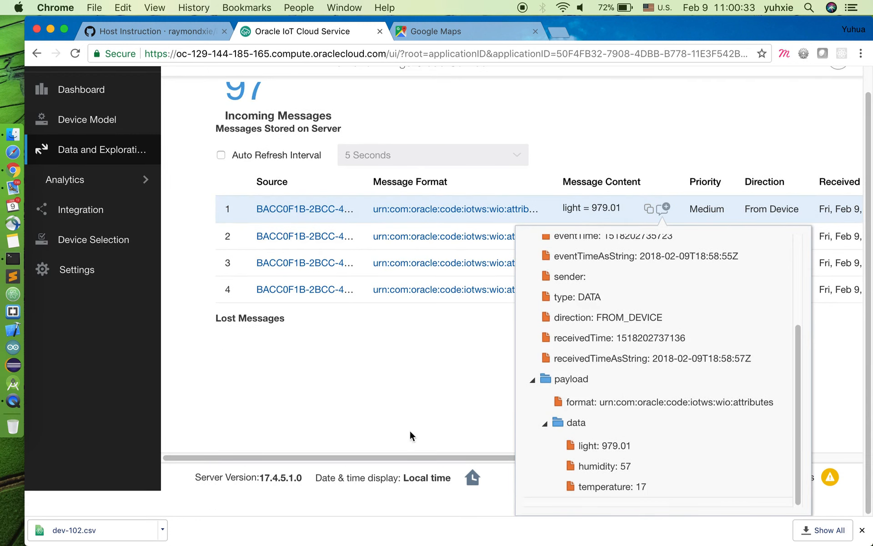
pyautogui.click(378, 414)
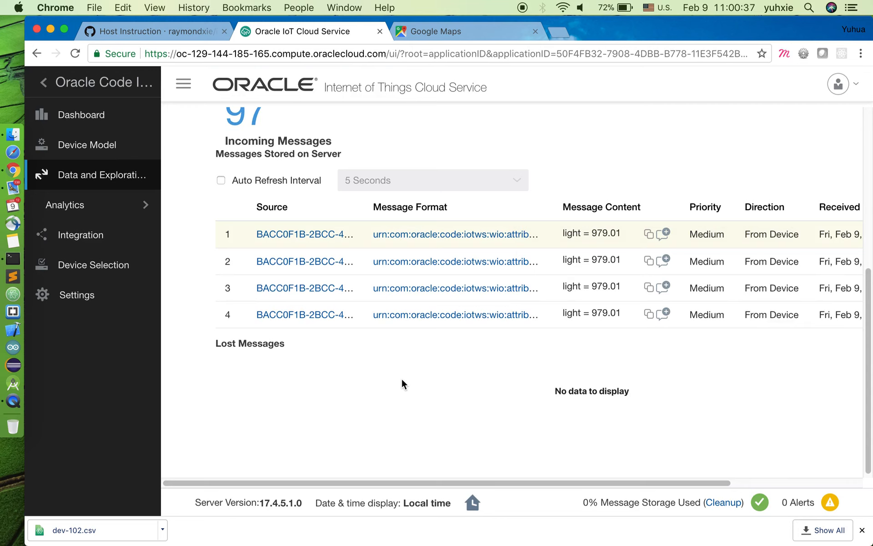
pyautogui.scroll(10, 402, 380)
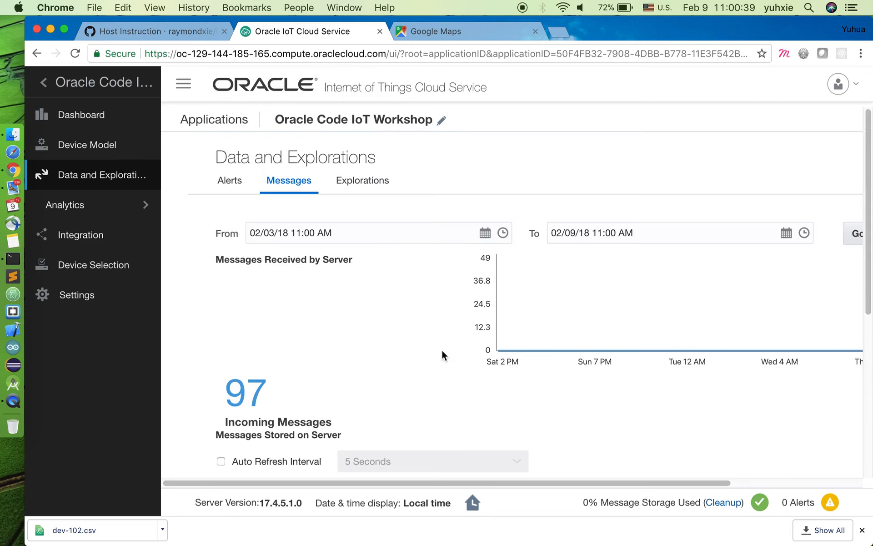